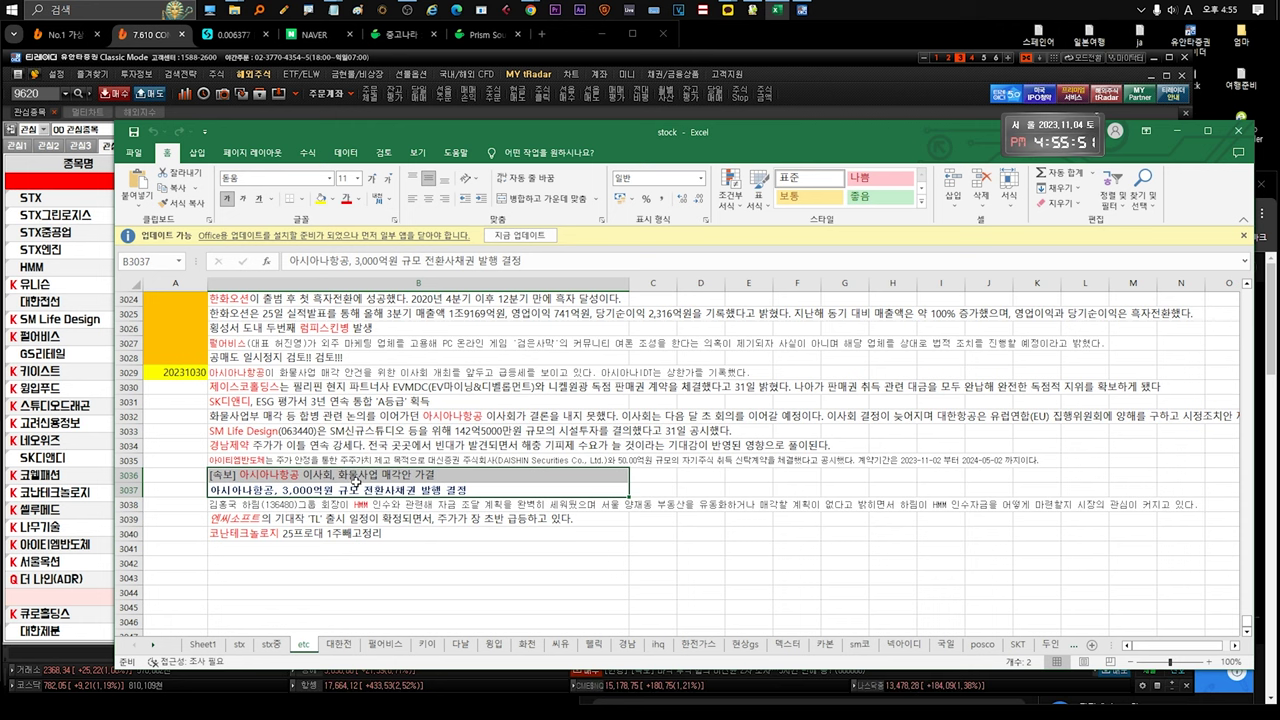
Review the Asiana Airlines convertible bond headline in B3037 and the 제이스코홀딩스 and SK디앤디 notes in B3030 and B3031
{"action": "double_click", "coordinate": [357, 489]}
{"action": "left_click_drag", "start_coordinate": [360, 489], "coordinate": [539, 489]}
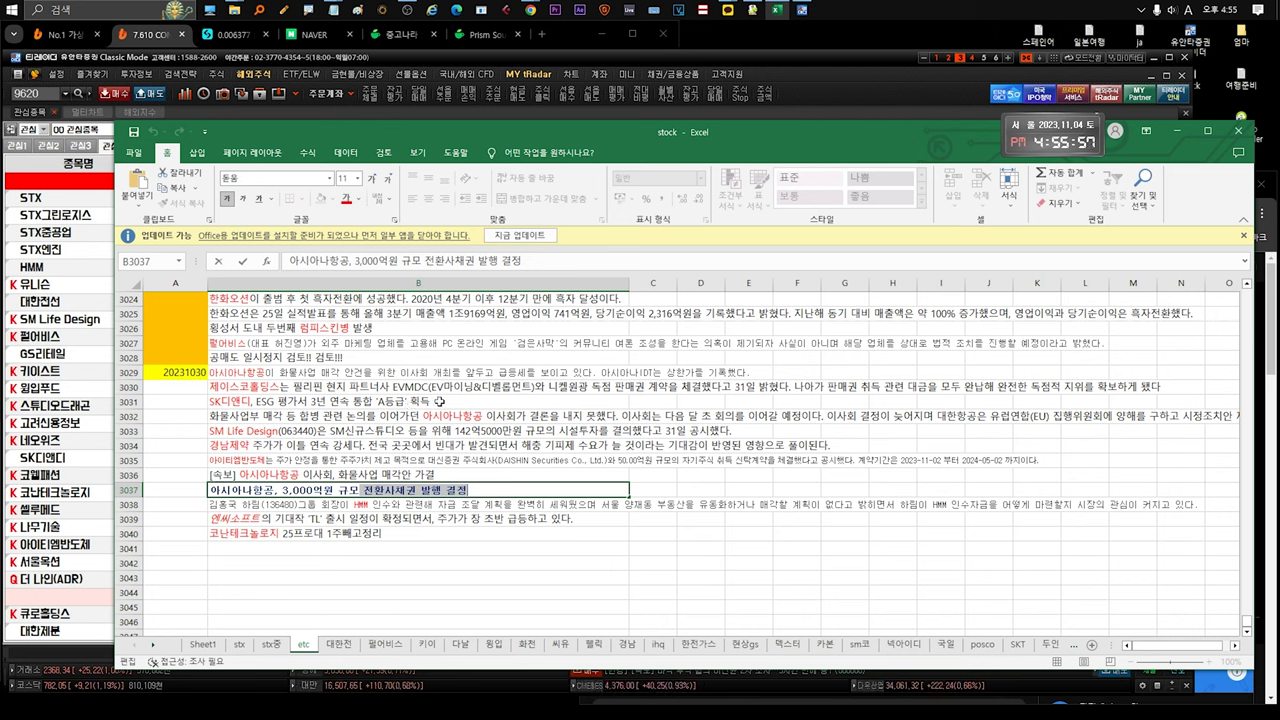
{"action": "left_click", "coordinate": [341, 387]}
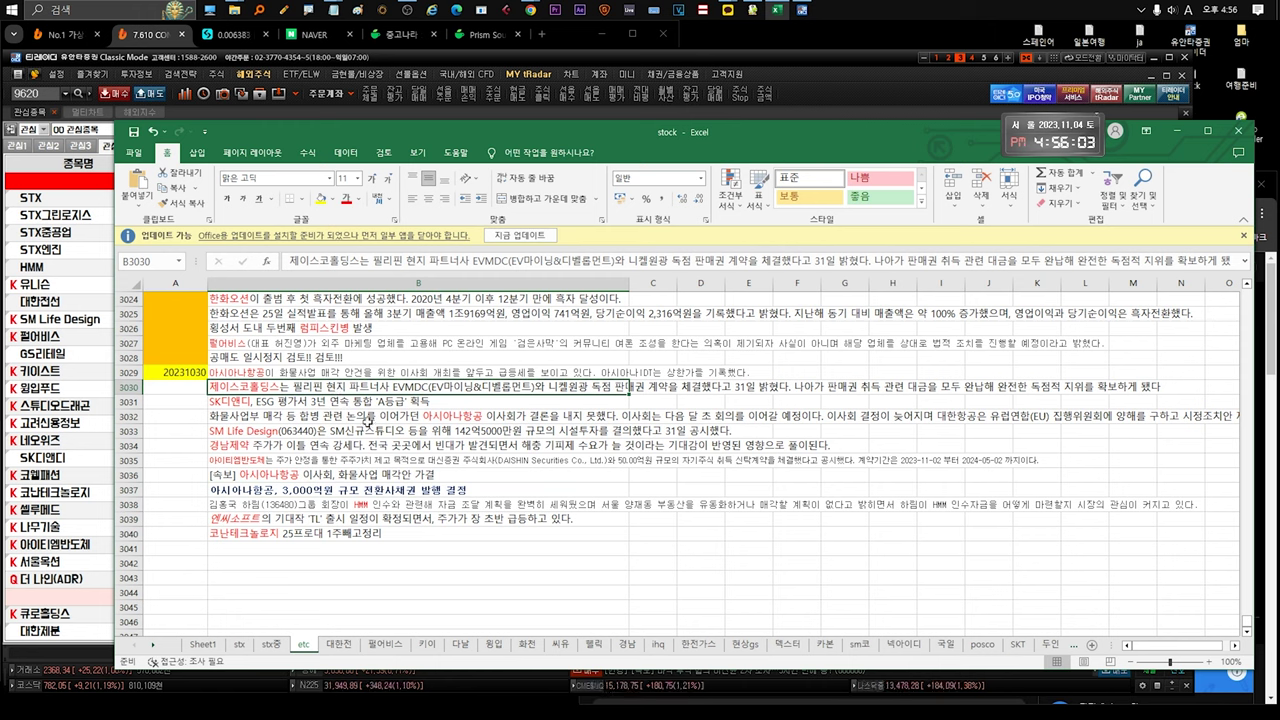
{"action": "double_click", "coordinate": [340, 401]}
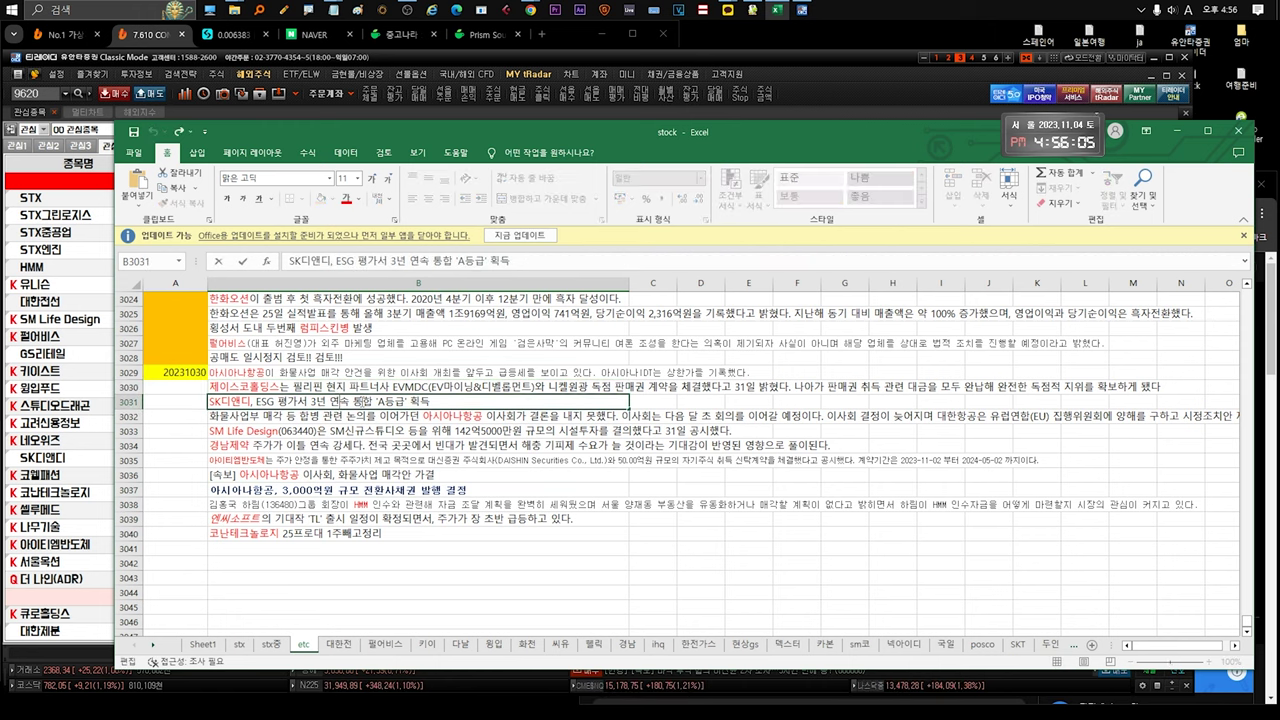
{"action": "key", "text": "shift+End"}
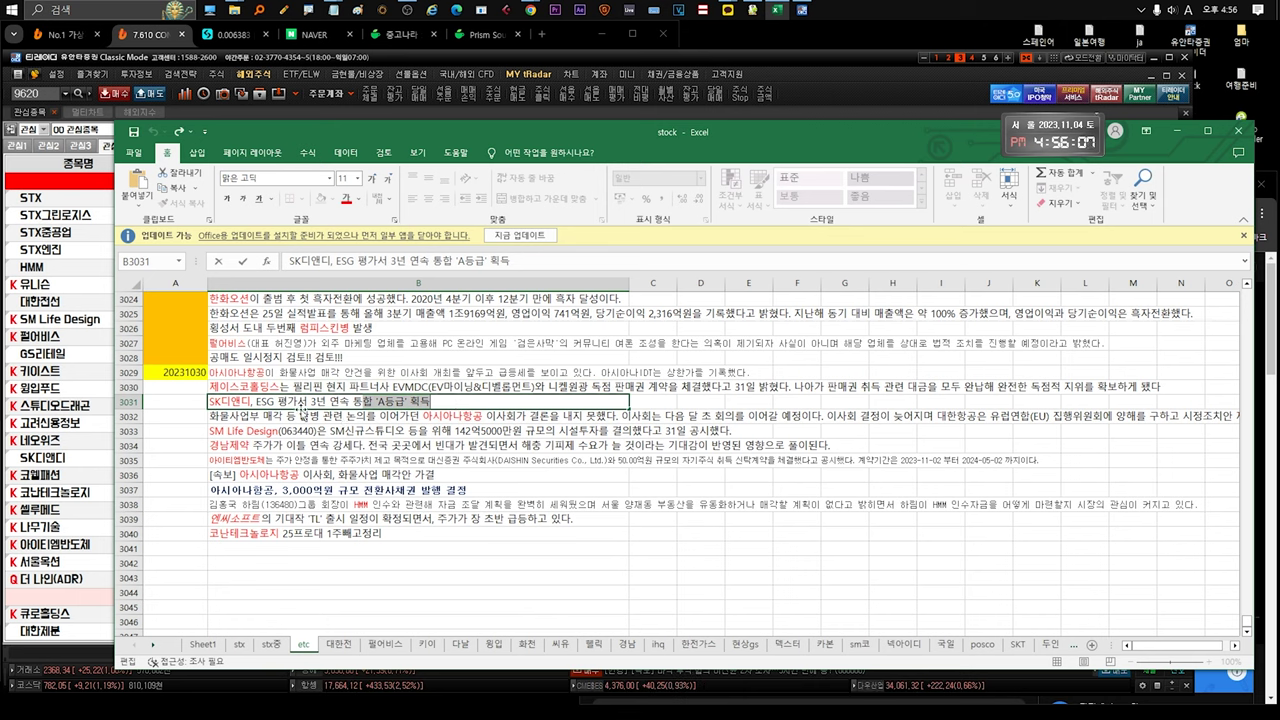
Read the SM Life Design facility investment note in B3033 and the 경남제약 note in B3034
{"action": "double_click", "coordinate": [452, 431]}
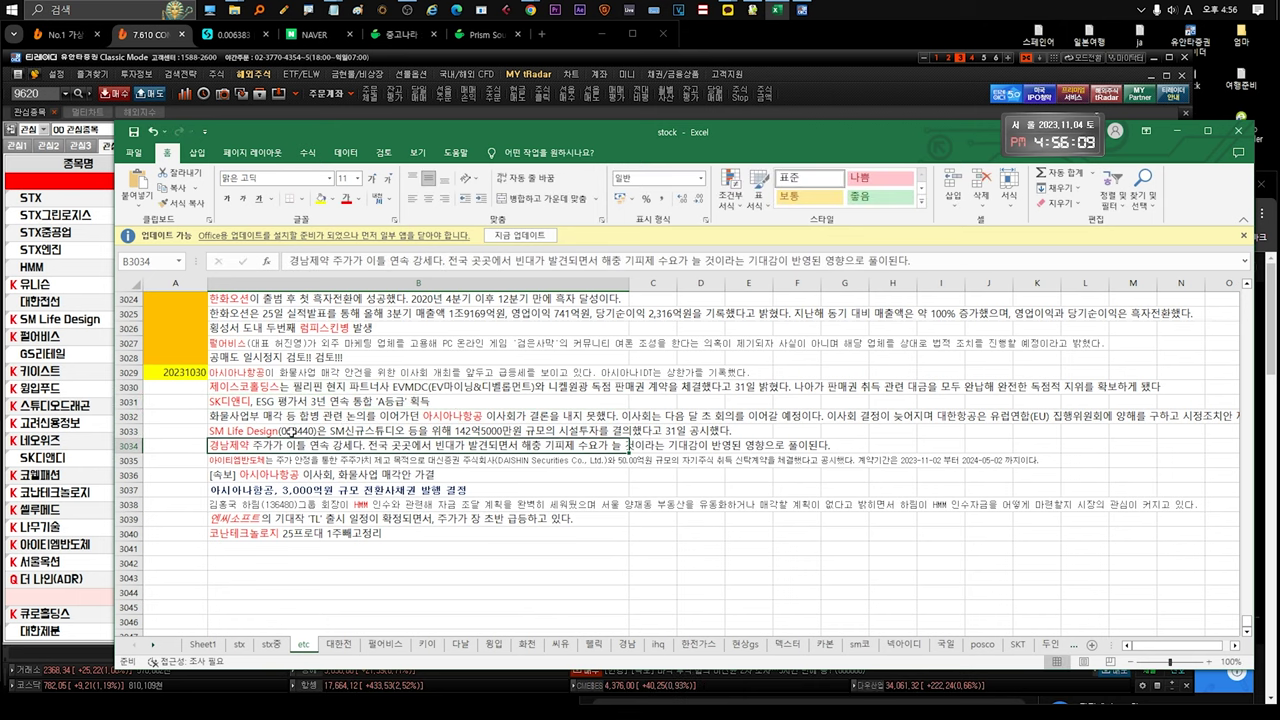
{"action": "left_click_drag", "start_coordinate": [408, 431], "coordinate": [700, 431]}
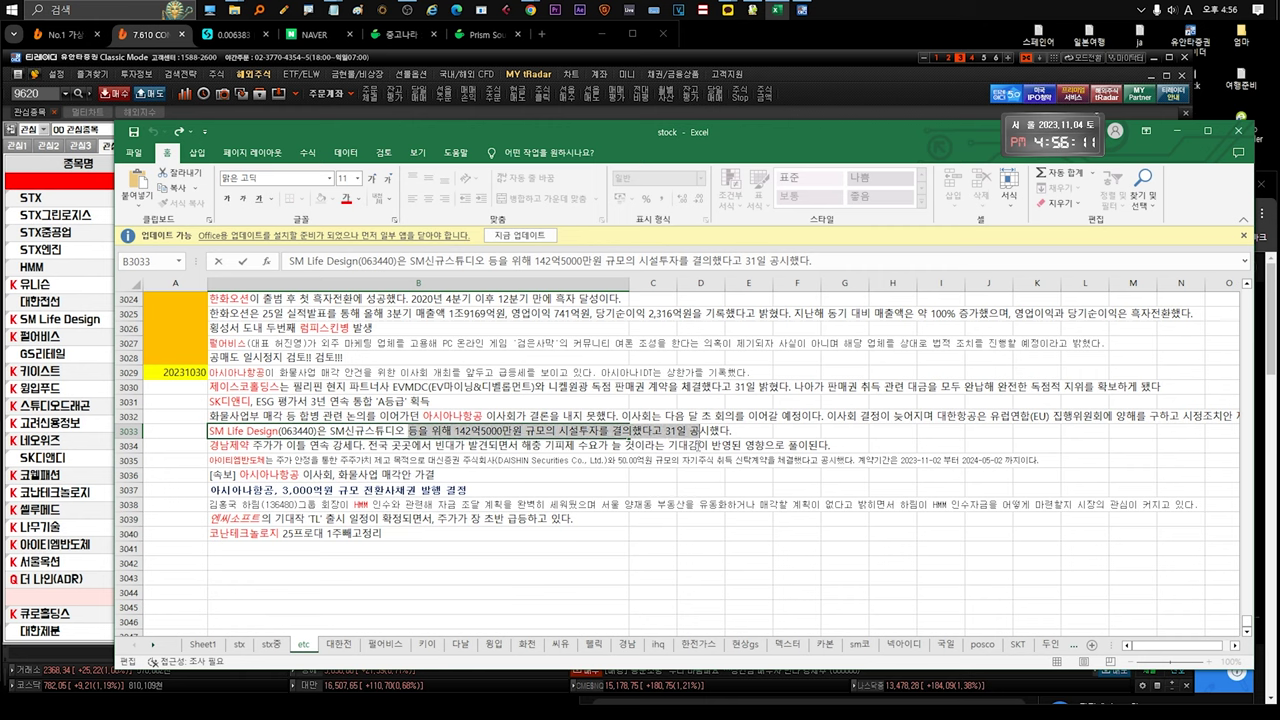
{"action": "left_click", "coordinate": [410, 456]}
{"action": "left_click", "coordinate": [408, 447]}
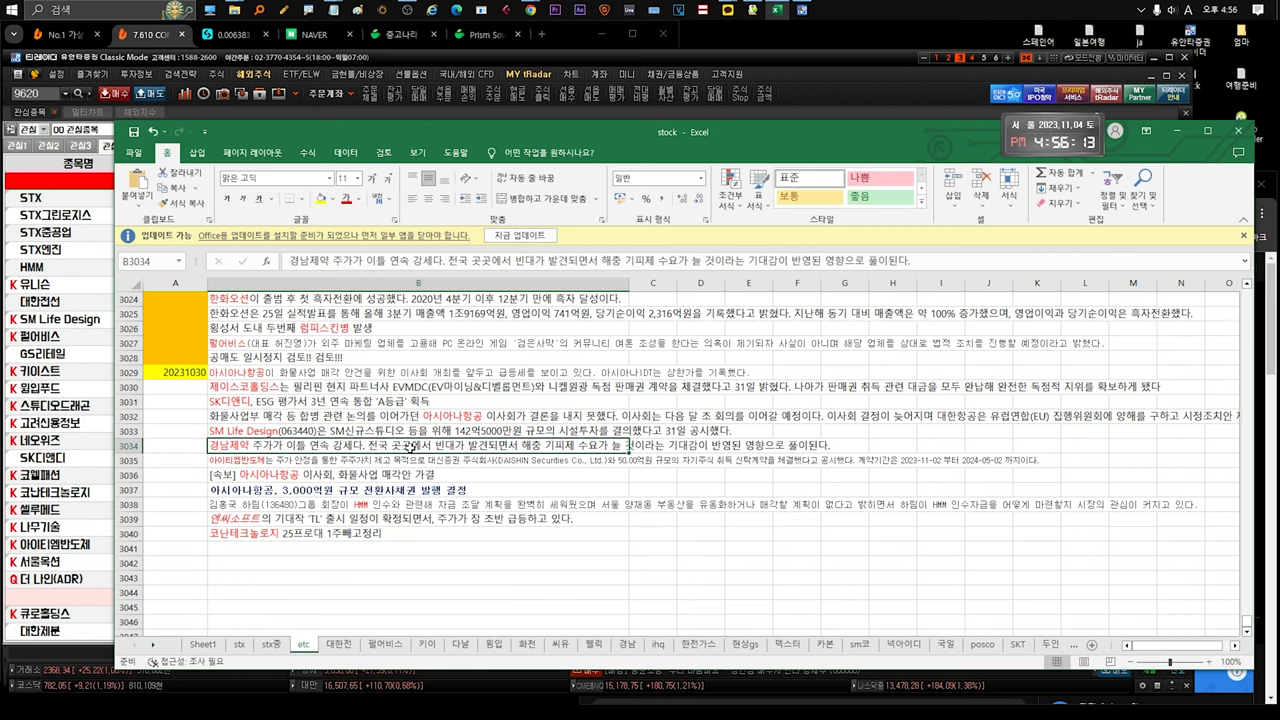
{"action": "double_click", "coordinate": [421, 446]}
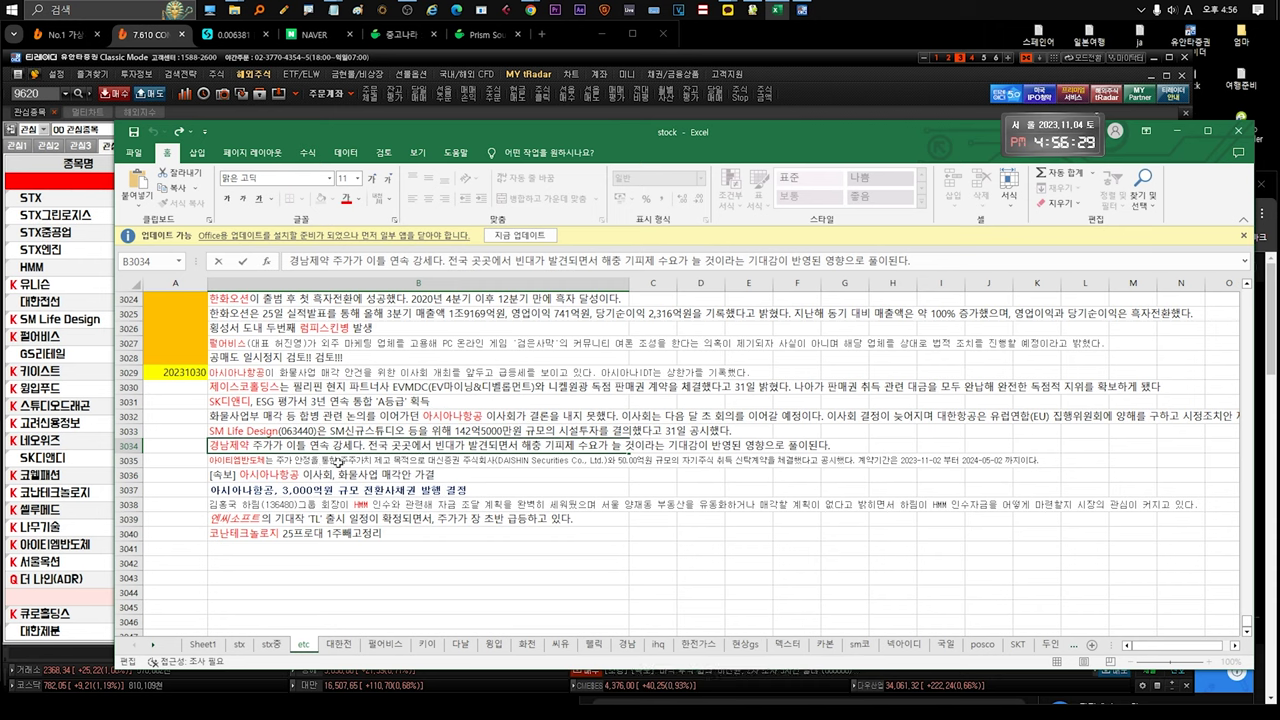
Highlight the treasury share trust contract text in the 아이티엠반도체 note and the HMM acquisition funding text in B3038
{"action": "left_click", "coordinate": [339, 458]}
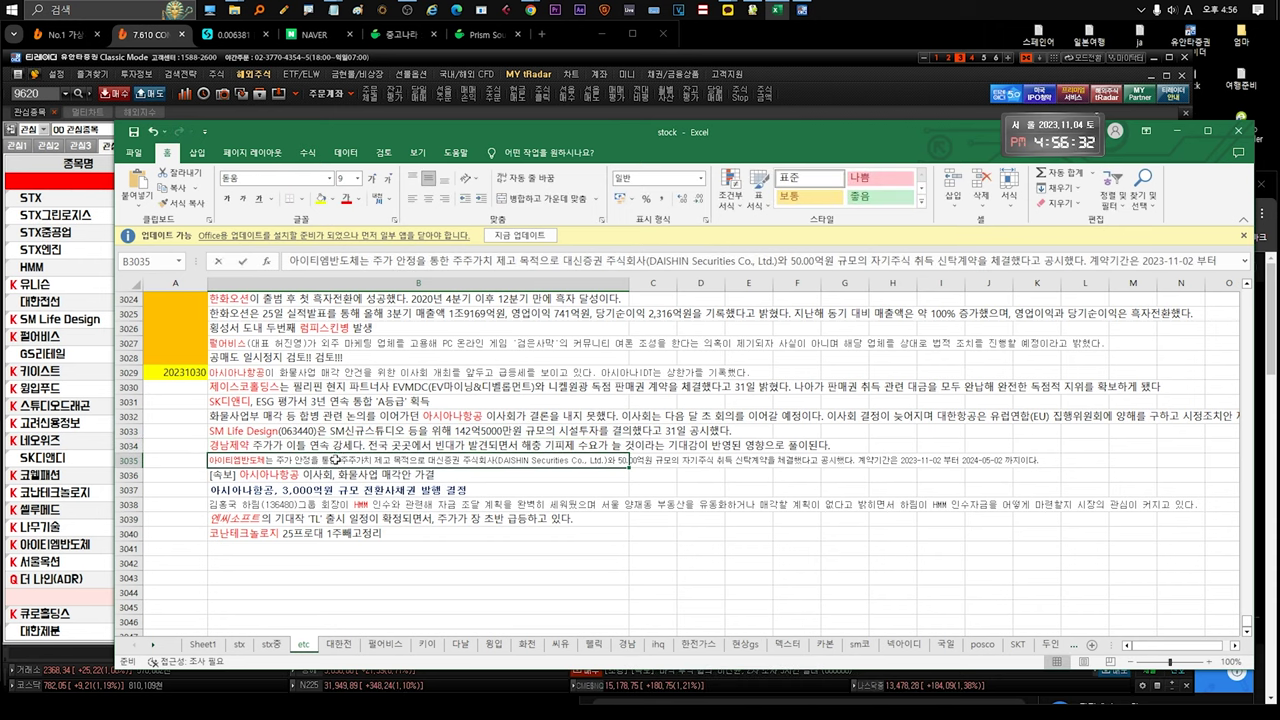
{"action": "double_click", "coordinate": [535, 460]}
{"action": "left_click_drag", "start_coordinate": [657, 461], "coordinate": [858, 462]}
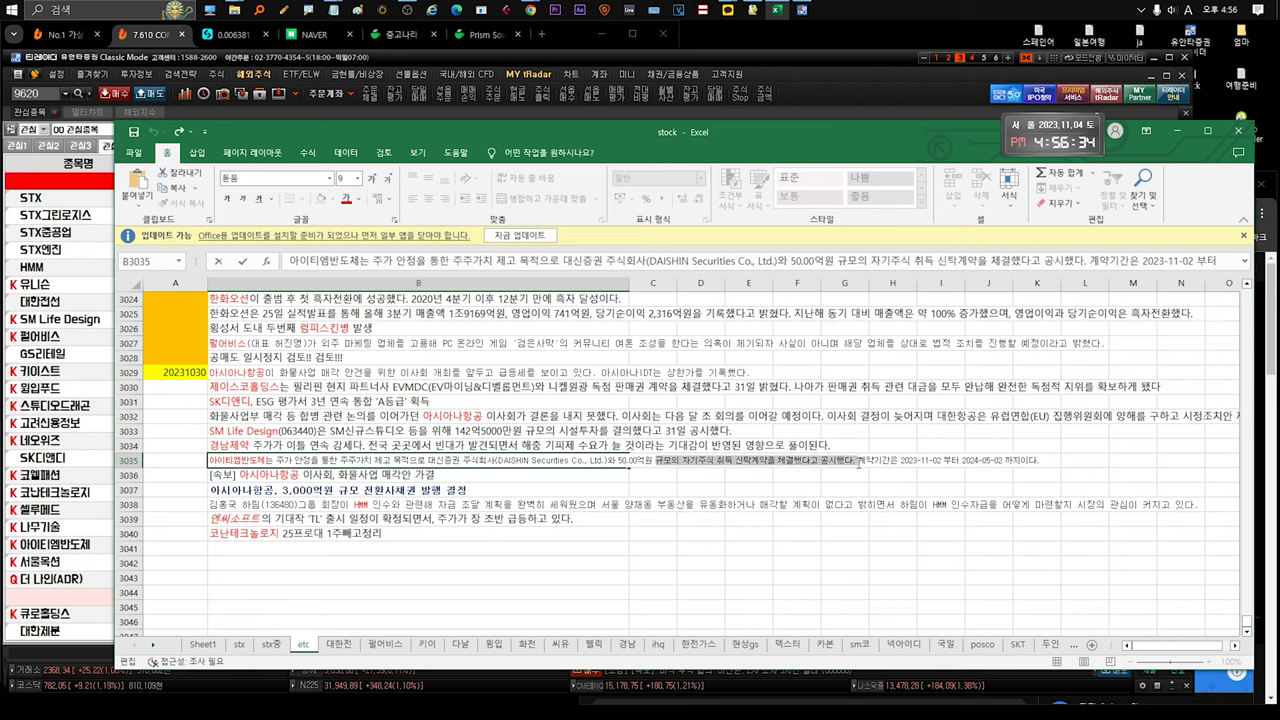
{"action": "left_click", "coordinate": [342, 503]}
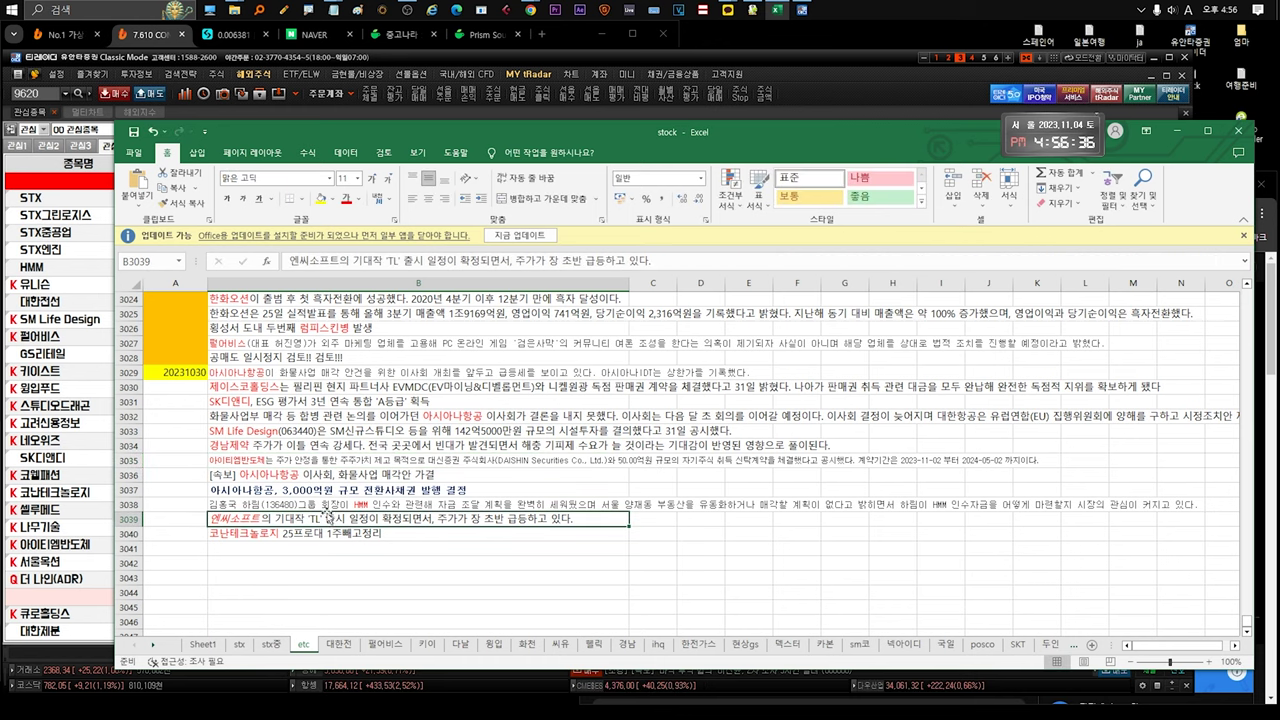
{"action": "double_click", "coordinate": [342, 503]}
{"action": "left_click_drag", "start_coordinate": [352, 504], "coordinate": [745, 520]}
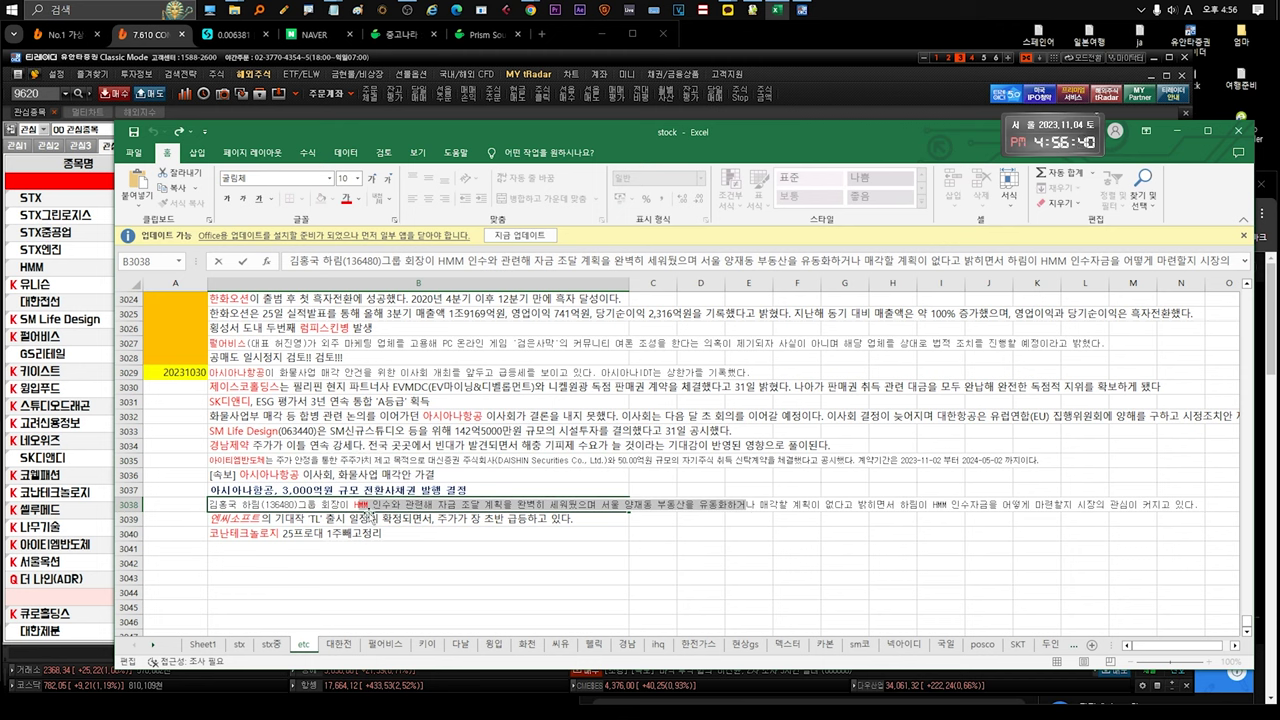
Review the 엔씨소프트 'TL' release note in B3039 and the 코난테크놀로지 note in B3040
{"action": "left_click", "coordinate": [367, 519]}
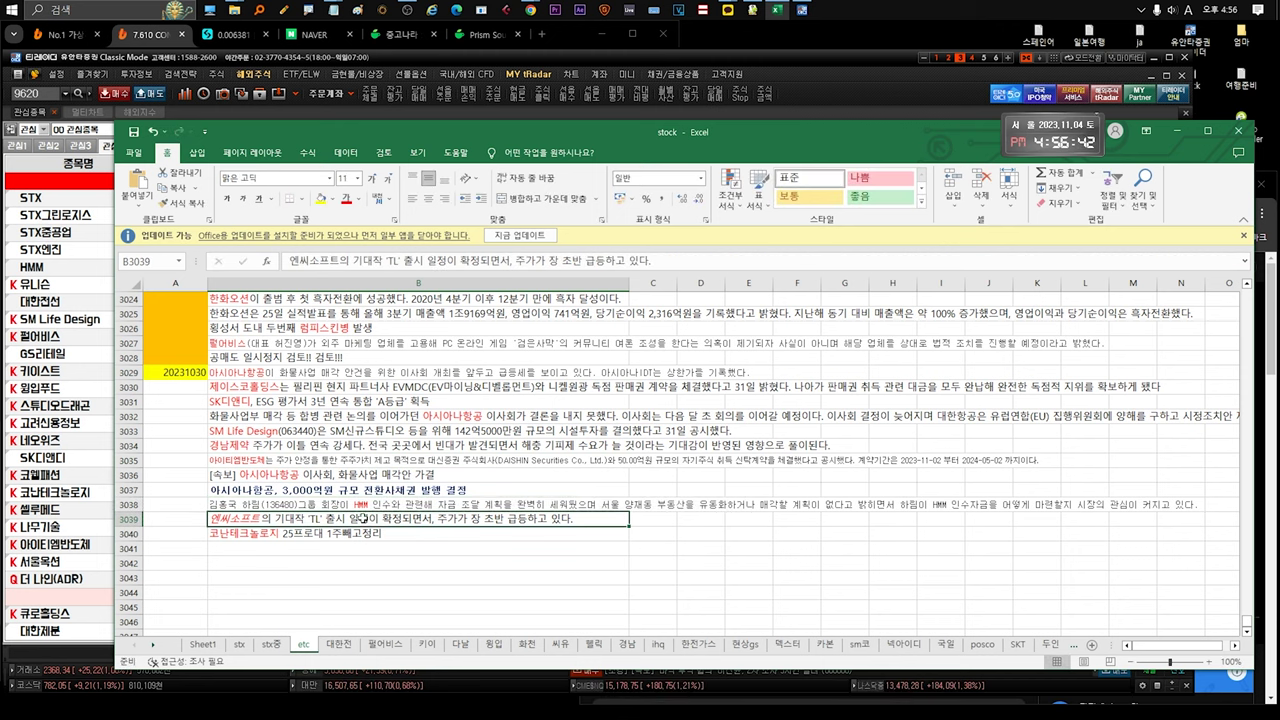
{"action": "double_click", "coordinate": [327, 520]}
{"action": "left_click_drag", "start_coordinate": [298, 519], "coordinate": [577, 516]}
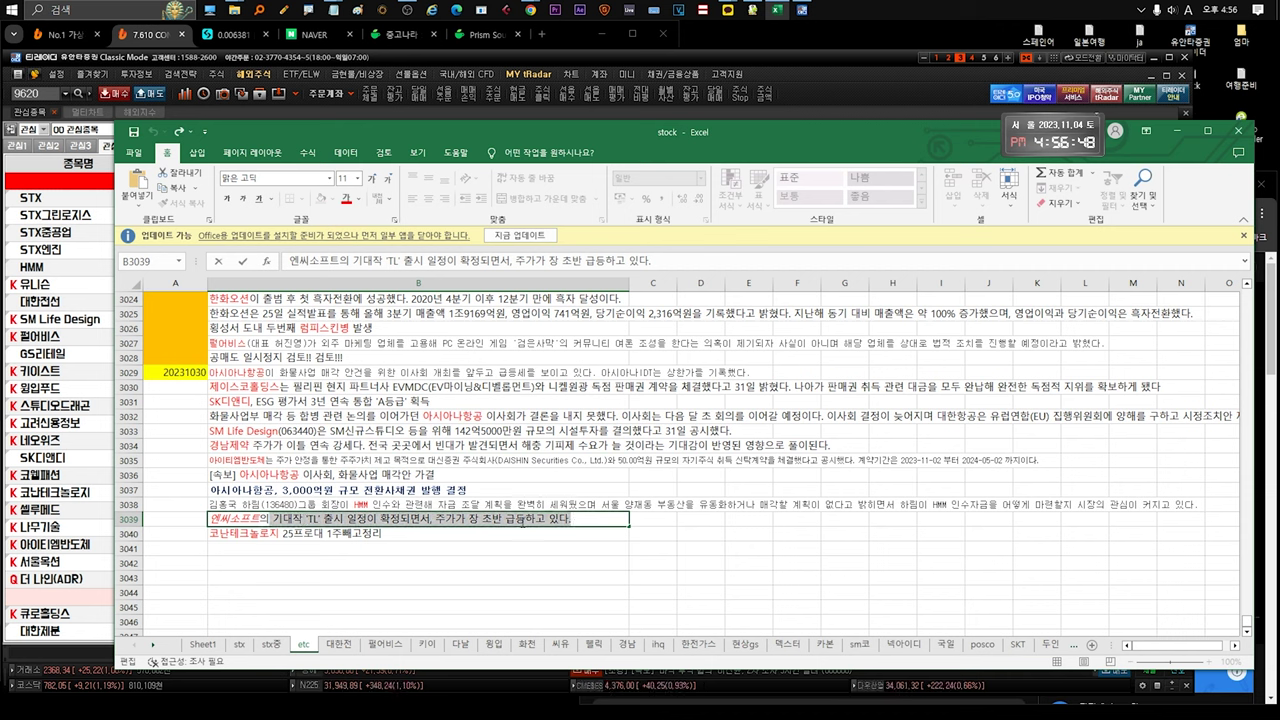
{"action": "key", "text": "Return"}
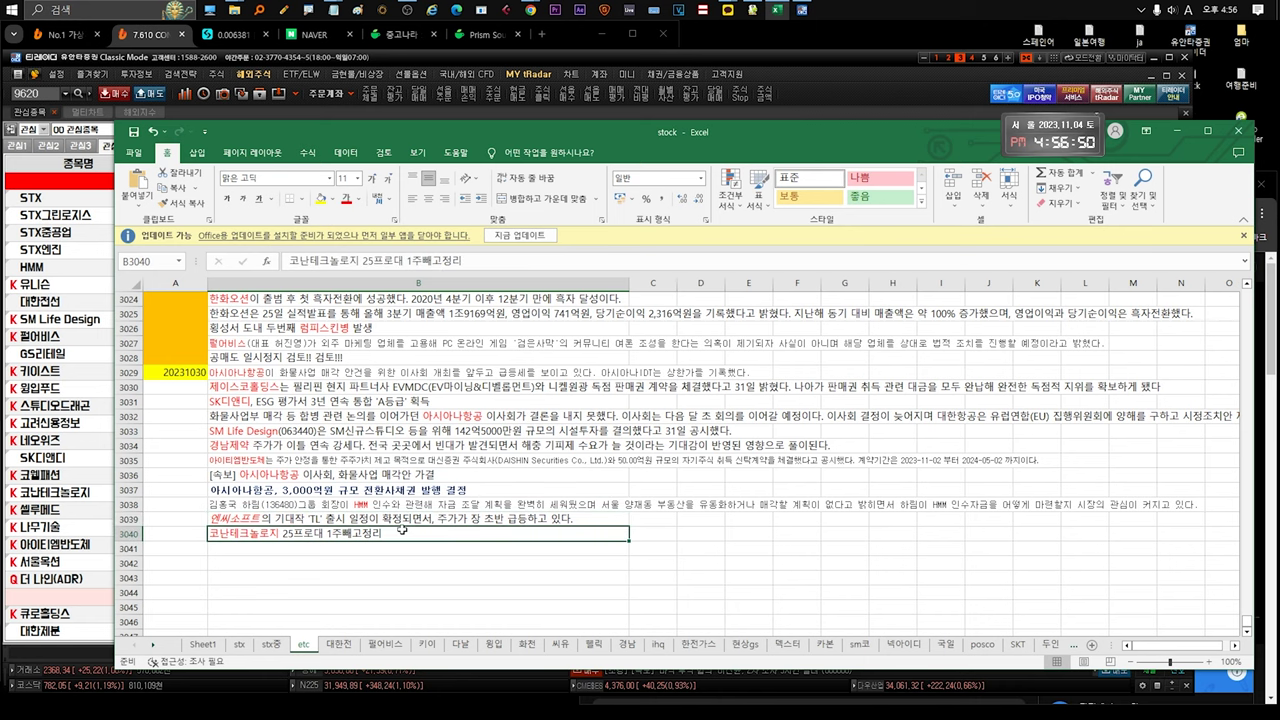
{"action": "double_click", "coordinate": [326, 533]}
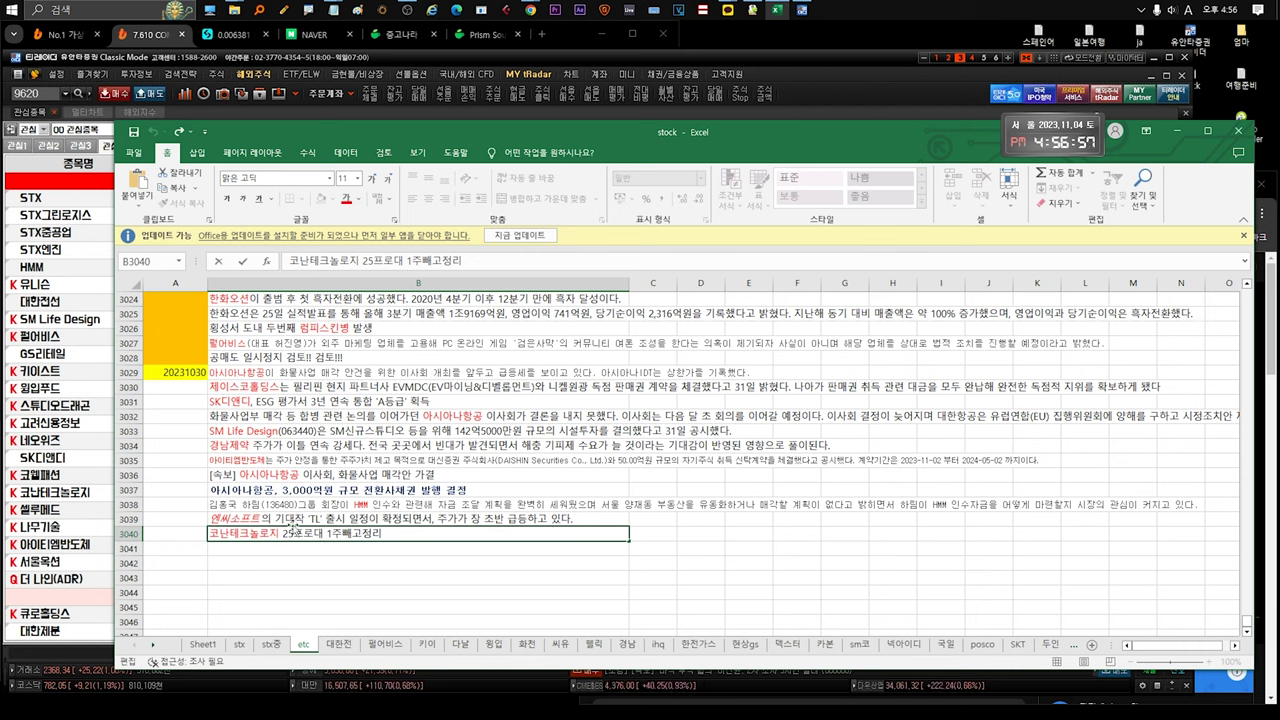
{"action": "left_click", "coordinate": [260, 590]}
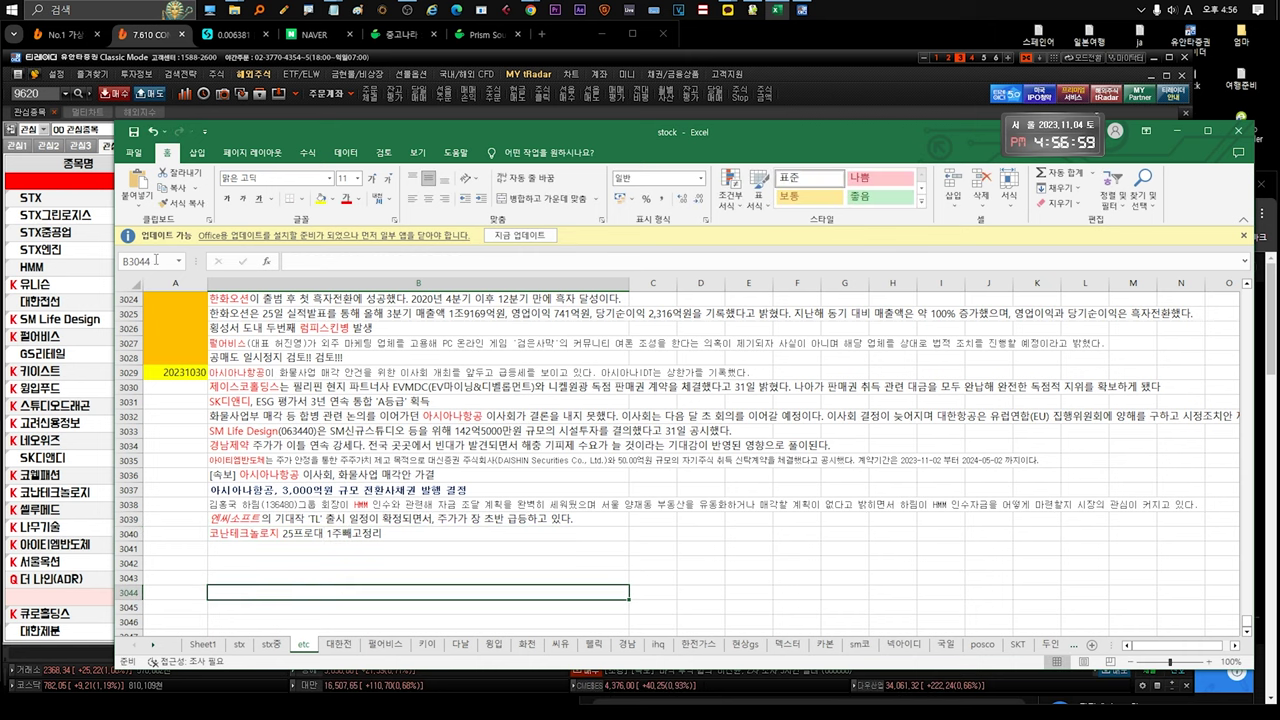
Check the full stock watchlist in the trading program, return to Excel and open the stx sheet
{"action": "left_click", "coordinate": [108, 224]}
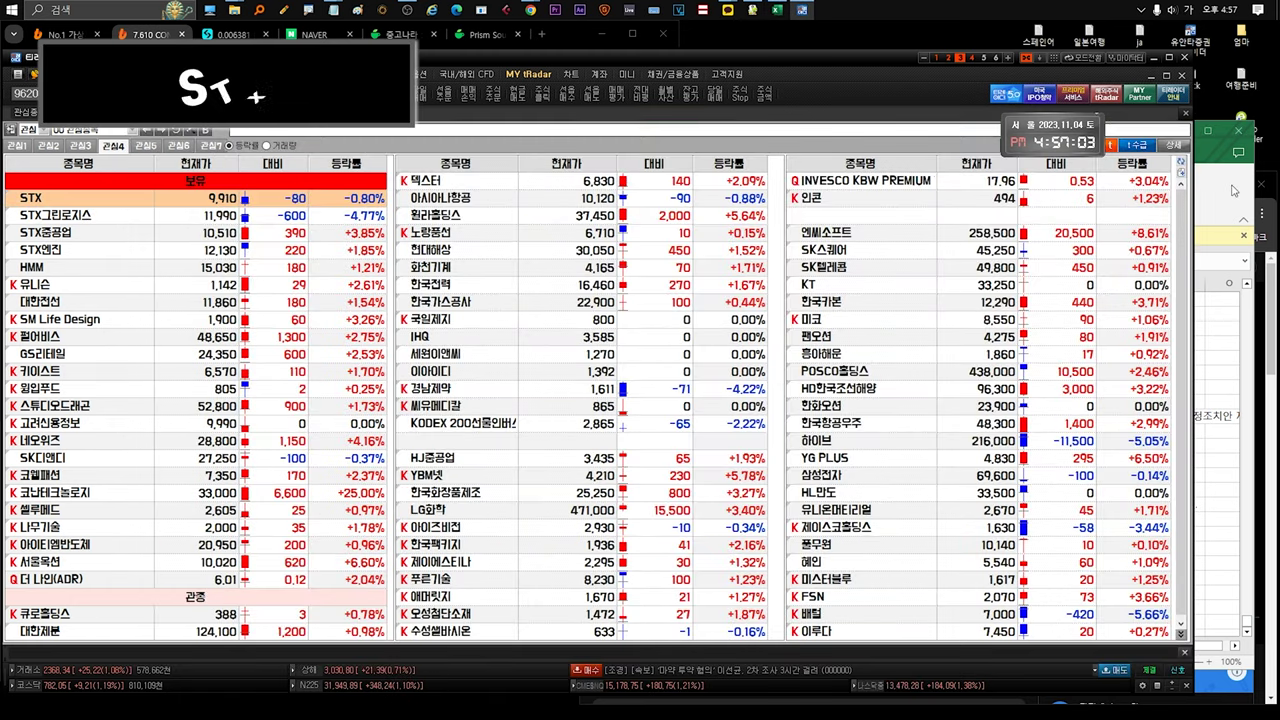
{"action": "left_click", "coordinate": [1234, 190]}
{"action": "left_click", "coordinate": [240, 644]}
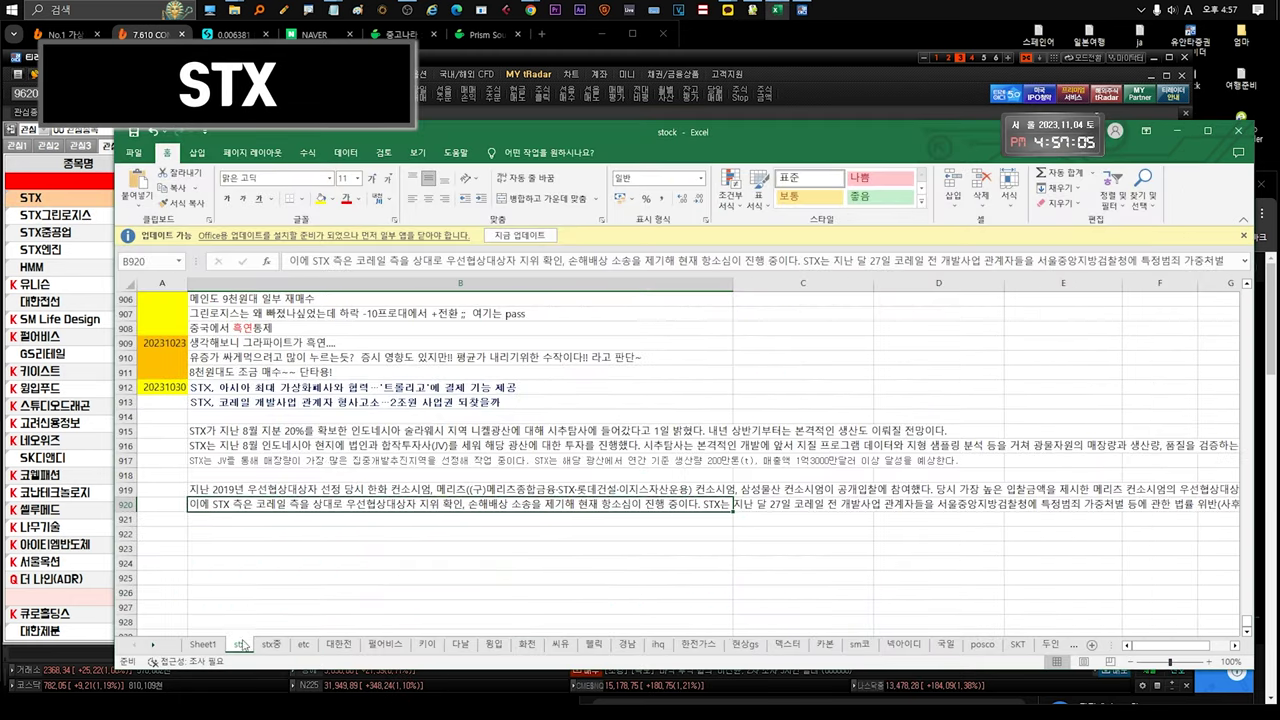
Examine the STX headline in B912 about providing payment for 트롤리고, highlighting its full text
{"action": "left_click", "coordinate": [323, 456]}
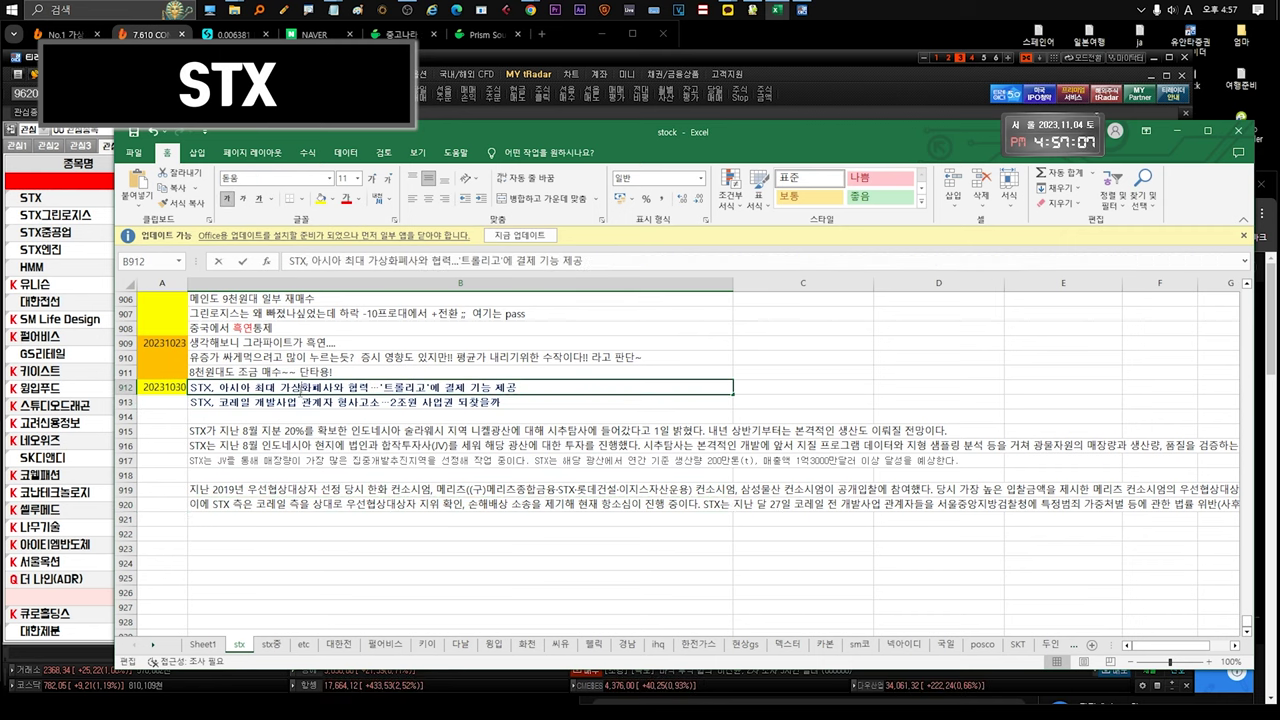
{"action": "double_click", "coordinate": [300, 388]}
{"action": "left_click_drag", "start_coordinate": [517, 386], "coordinate": [190, 387]}
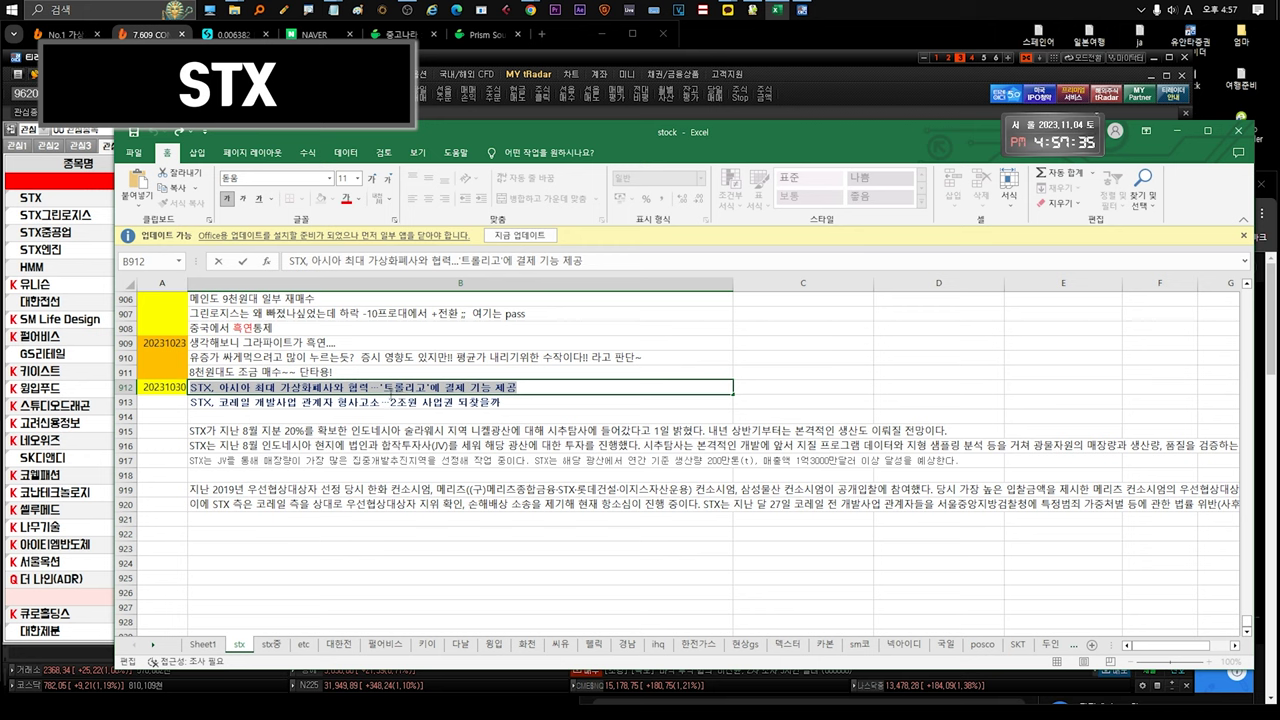
{"action": "left_click", "coordinate": [357, 408]}
{"action": "left_click", "coordinate": [360, 390]}
{"action": "left_click", "coordinate": [358, 403]}
{"action": "left_click", "coordinate": [362, 390]}
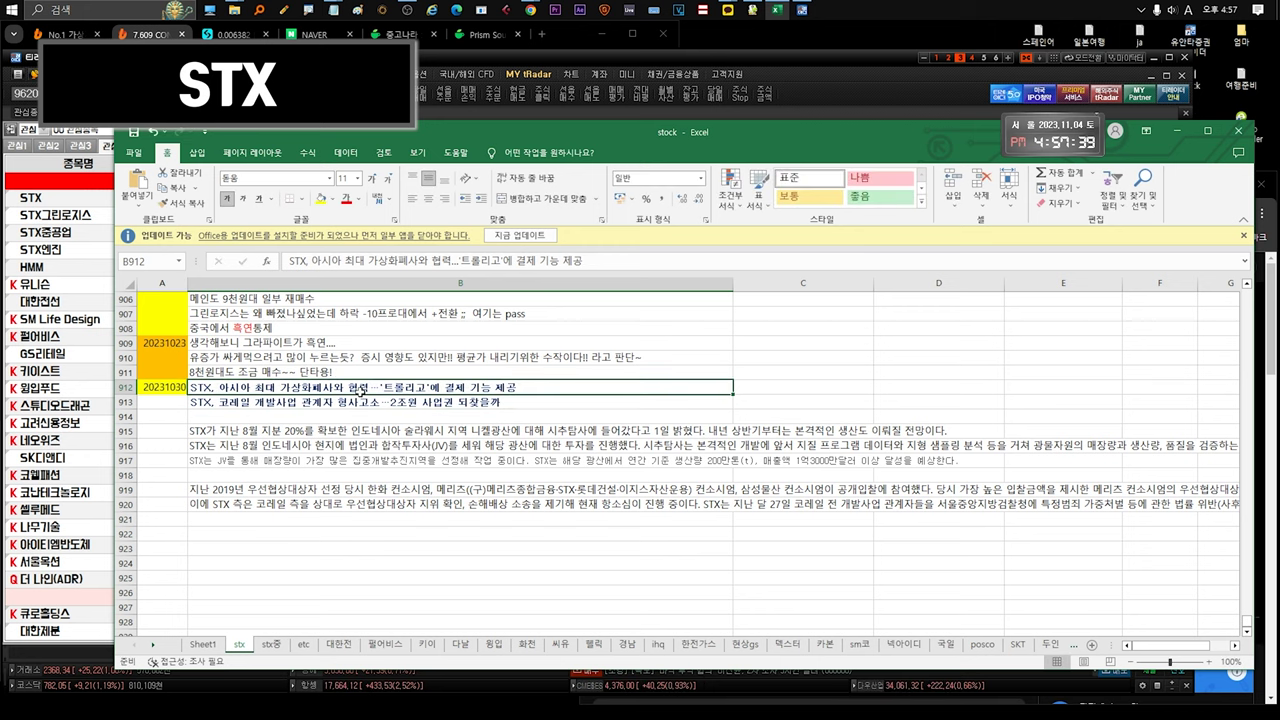
{"action": "double_click", "coordinate": [360, 390]}
Highlight the STX headline in B913 about the criminal complaint over the 코레일 development project
{"action": "left_click", "coordinate": [360, 403]}
{"action": "double_click", "coordinate": [360, 403]}
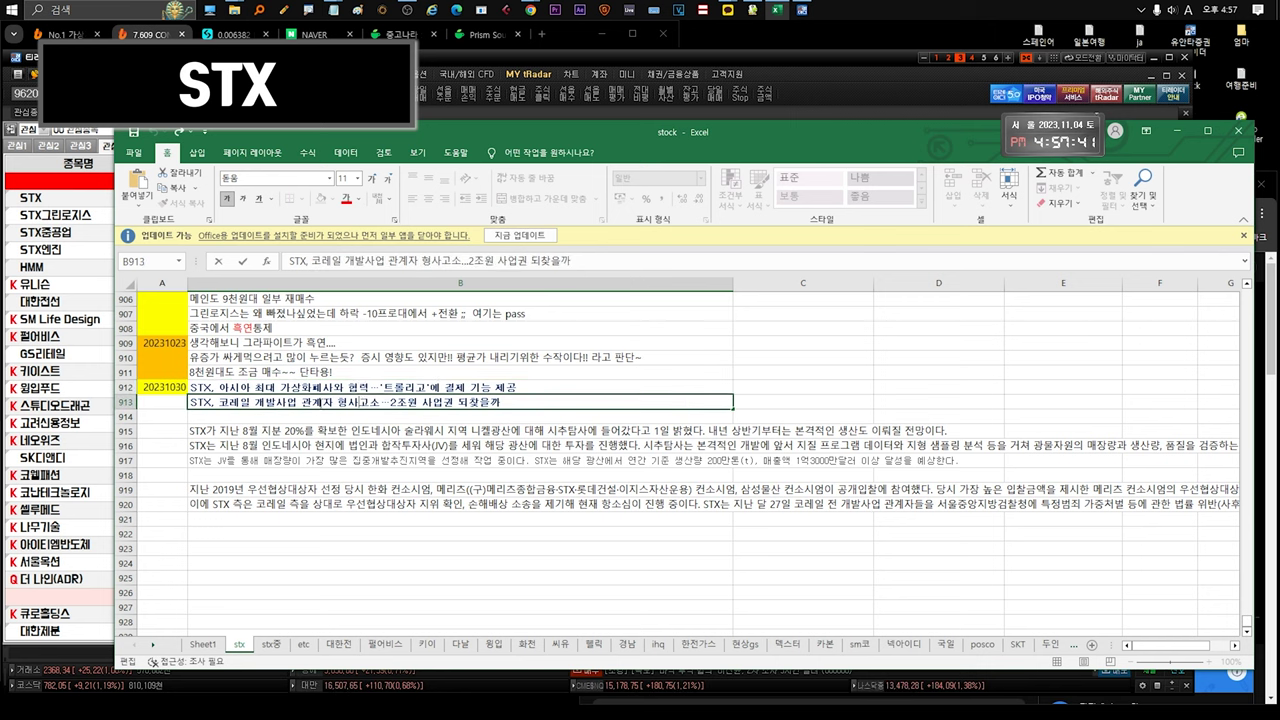
{"action": "left_click_drag", "start_coordinate": [243, 403], "coordinate": [537, 408]}
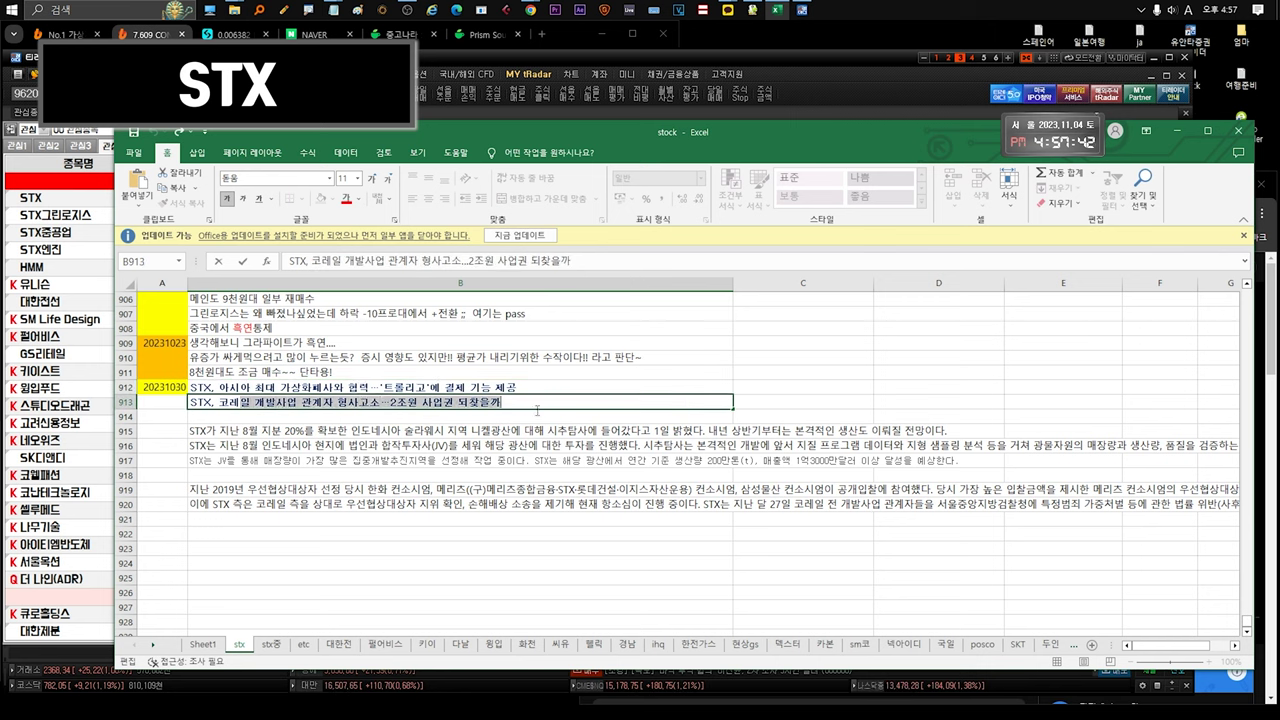
Read the 2019 preferred bidder paragraph in B919 and relate it to the 코레일 complaint headline in B913
{"action": "left_click", "coordinate": [243, 490]}
{"action": "double_click", "coordinate": [244, 490]}
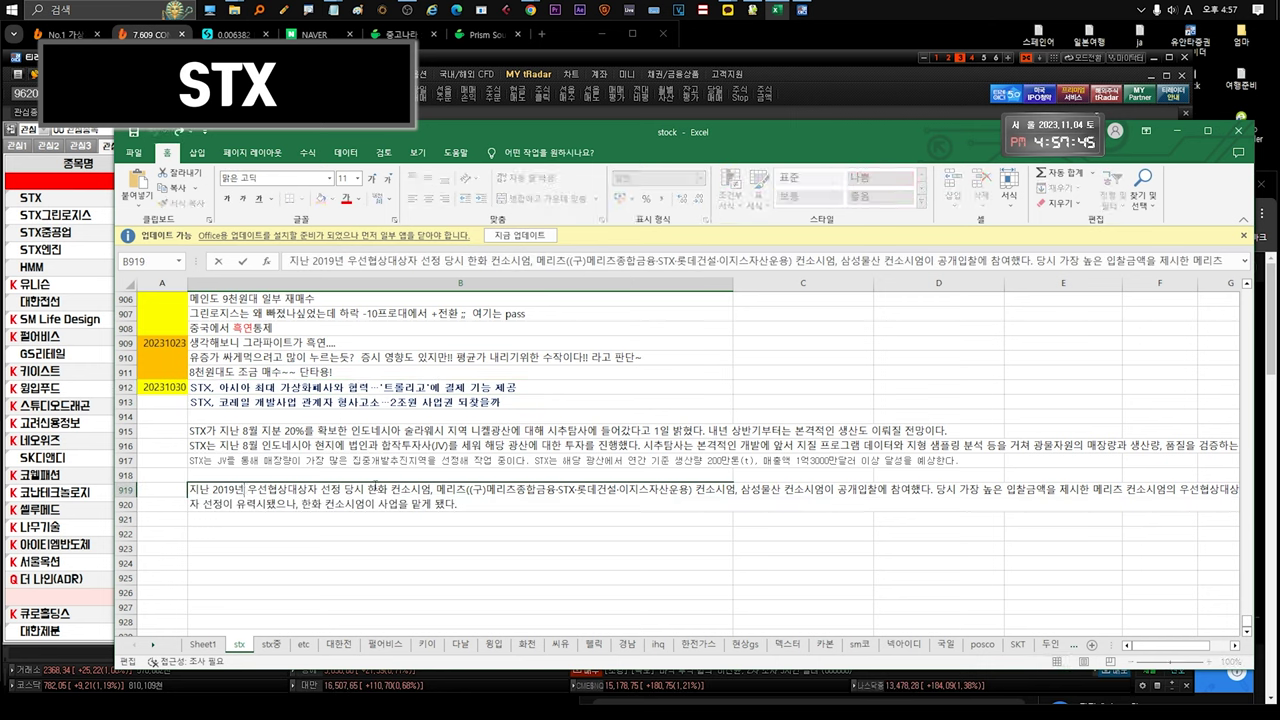
{"action": "left_click_drag", "start_coordinate": [380, 490], "coordinate": [614, 500]}
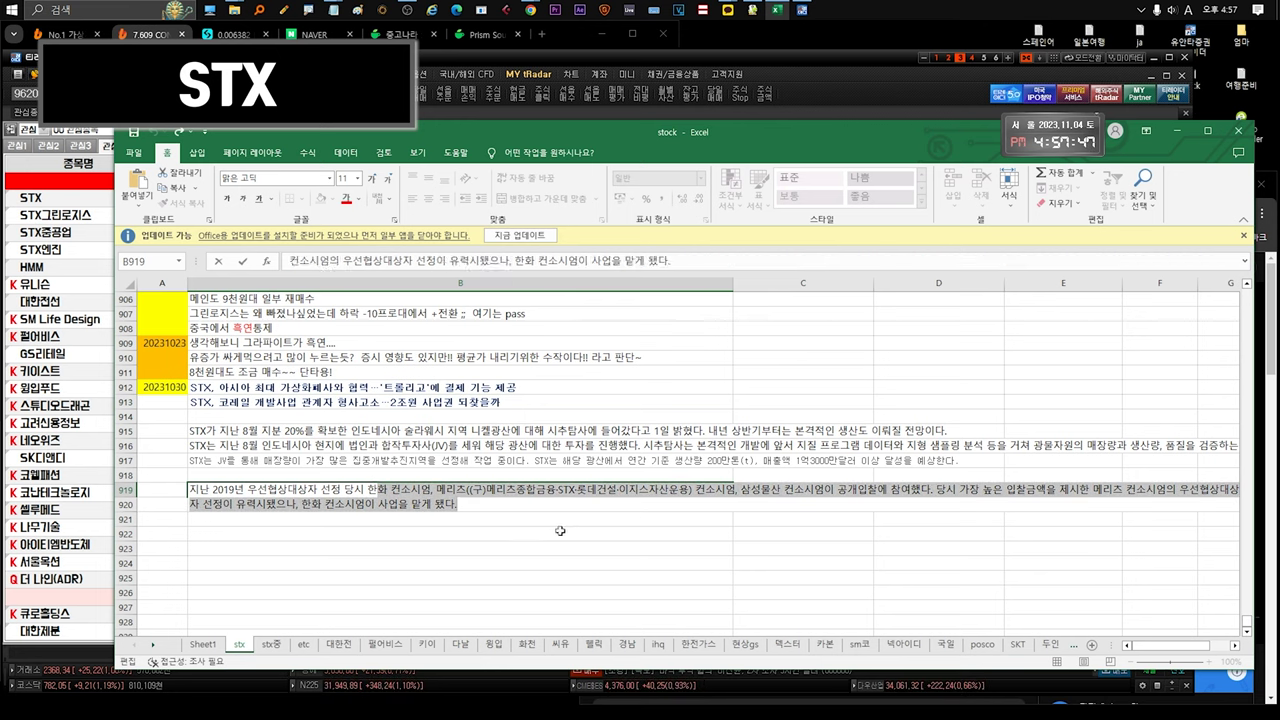
{"action": "key", "text": "Return"}
{"action": "key", "text": "ctrl+v"}
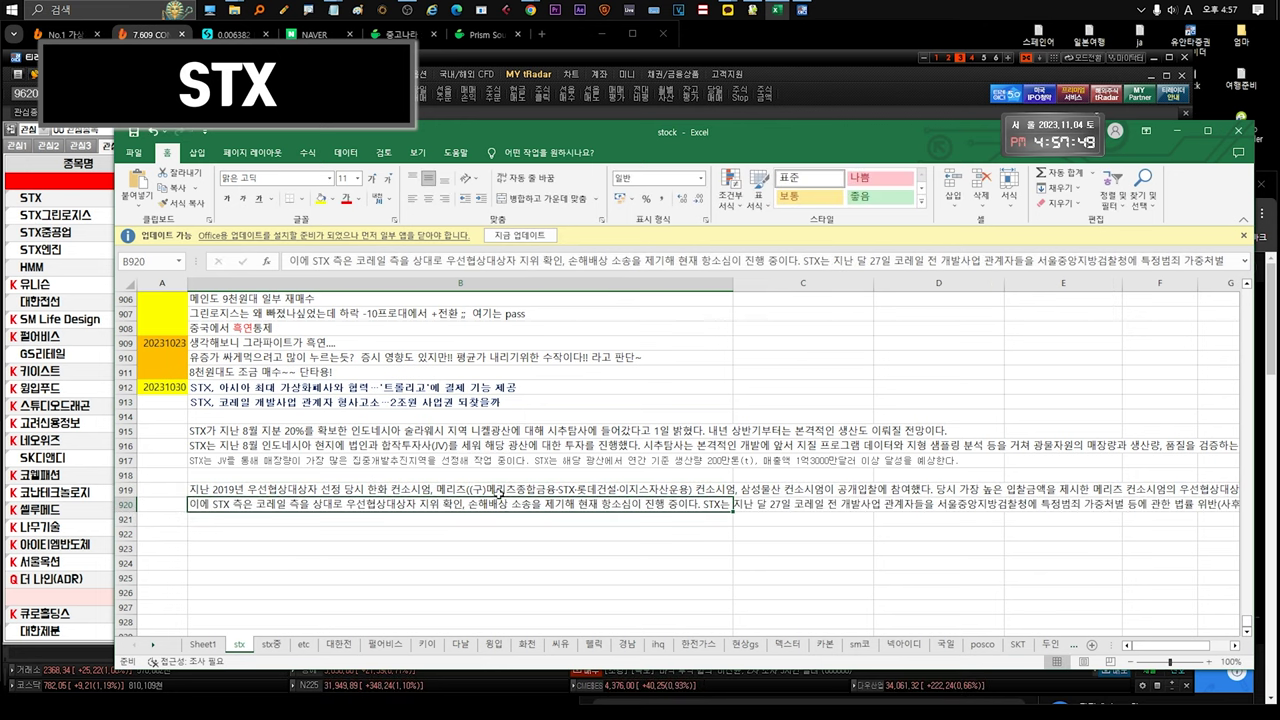
{"action": "left_click", "coordinate": [498, 492]}
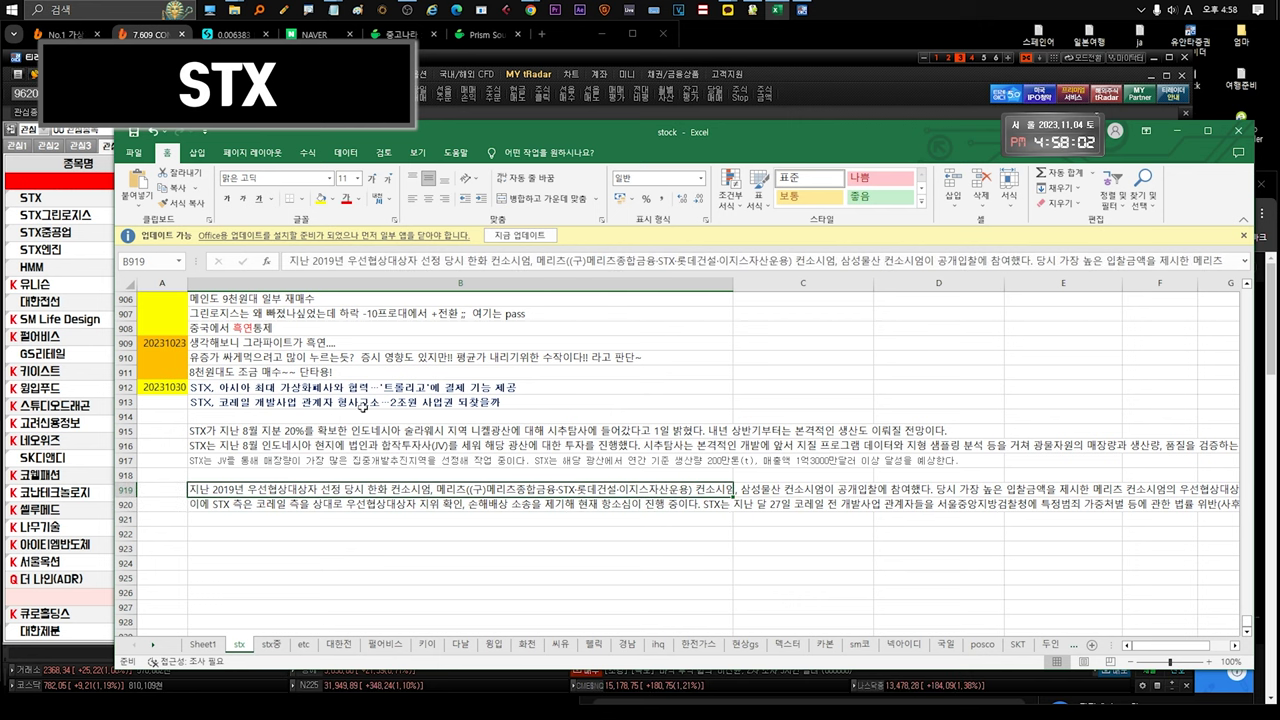
{"action": "left_click", "coordinate": [359, 402]}
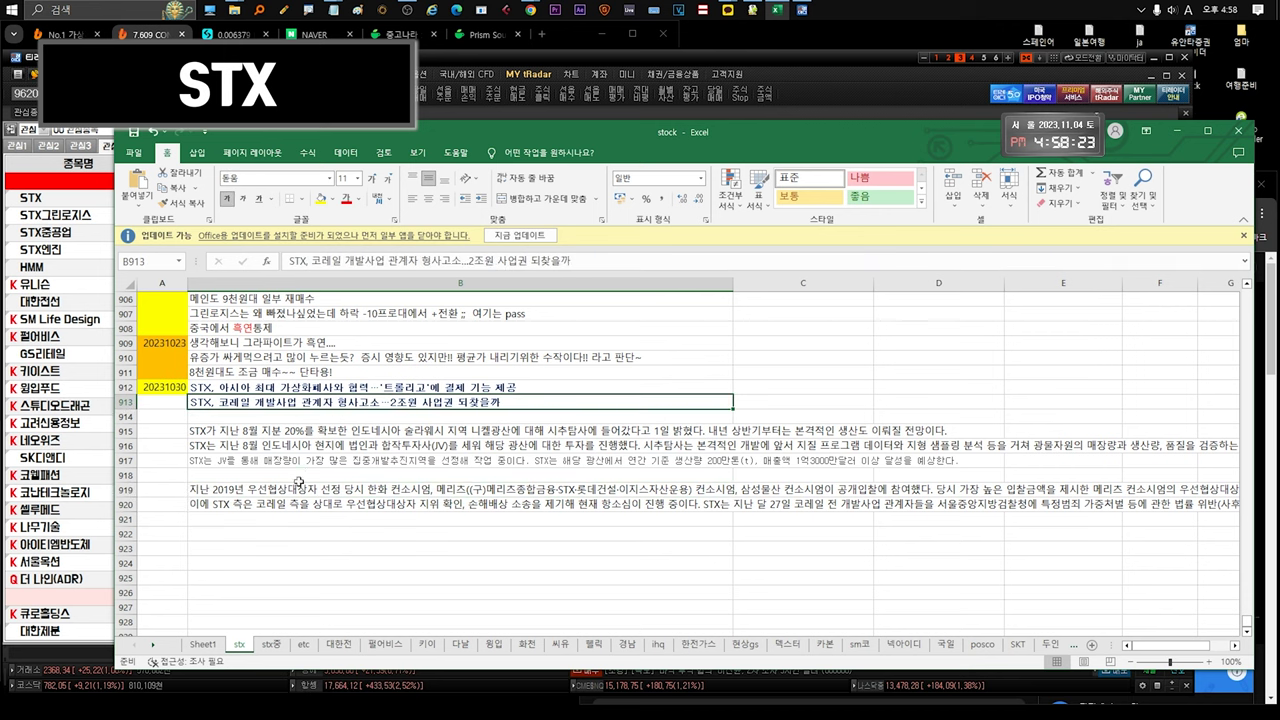
{"action": "left_click", "coordinate": [302, 489]}
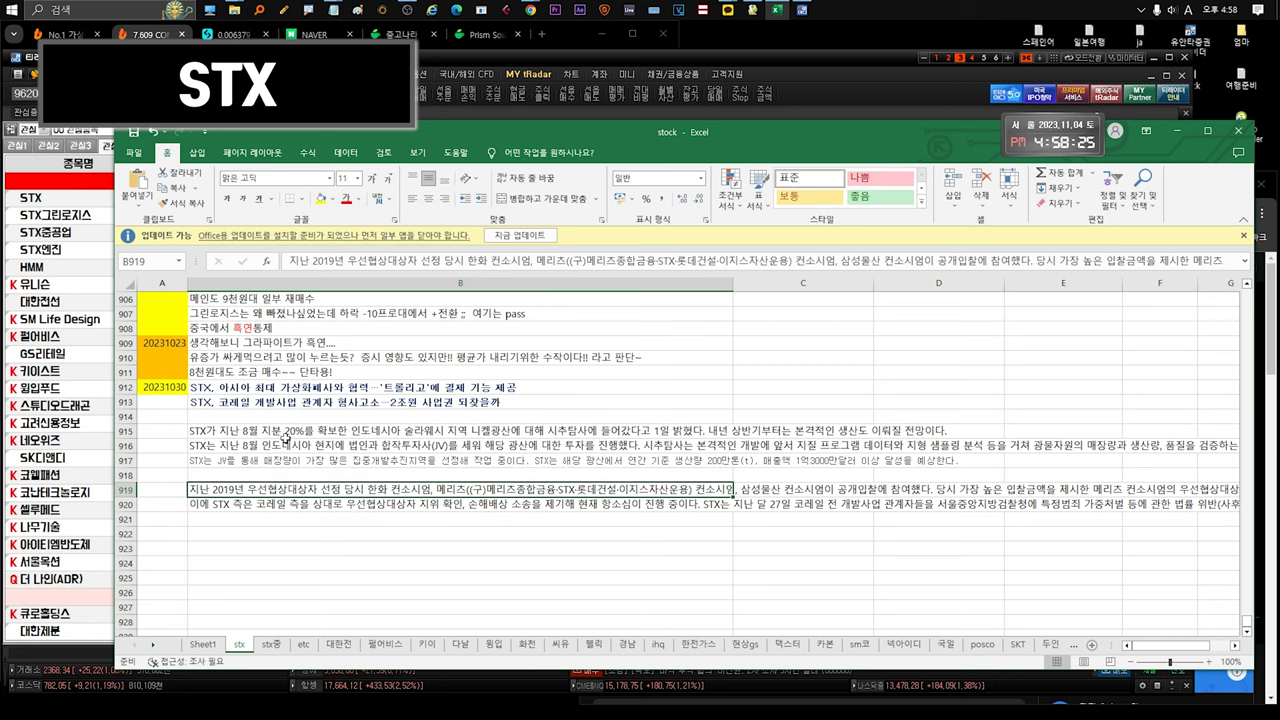
Highlight the note in B915 about STX's exploratory drilling at the Sulawesi nickel mine in Indonesia
{"action": "left_click", "coordinate": [287, 432]}
{"action": "double_click", "coordinate": [288, 432]}
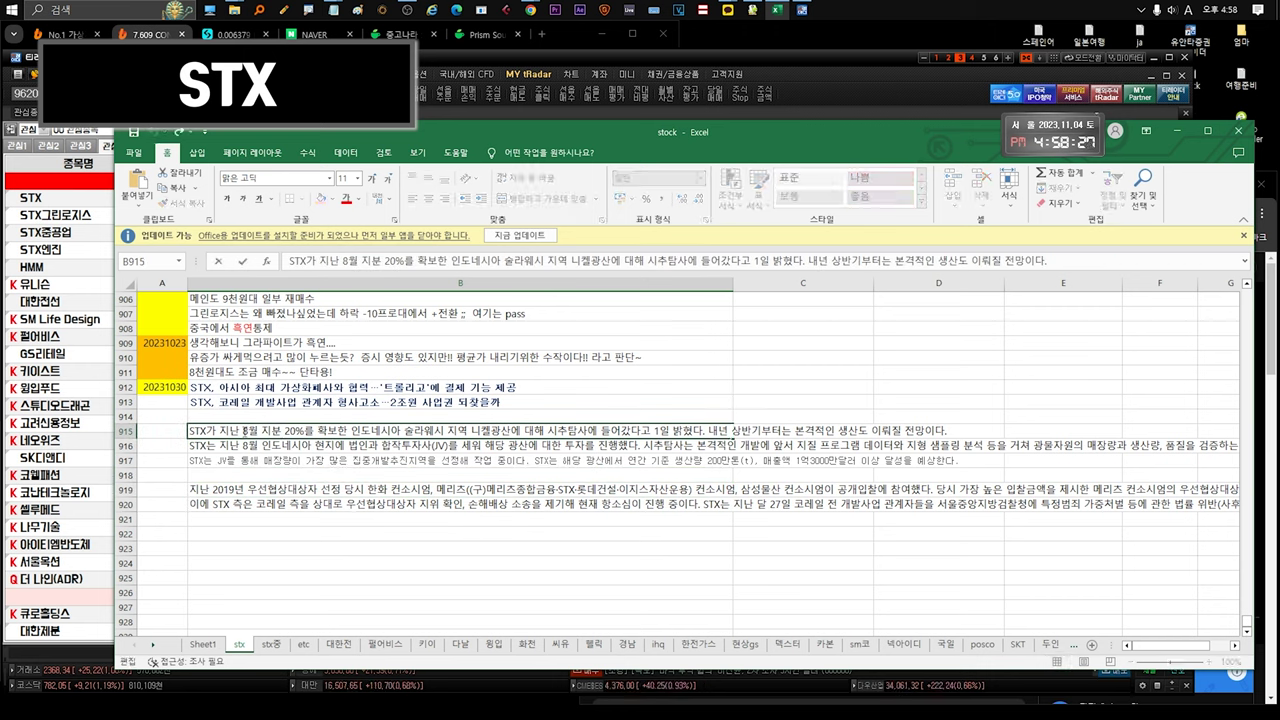
{"action": "left_click_drag", "start_coordinate": [218, 430], "coordinate": [960, 430]}
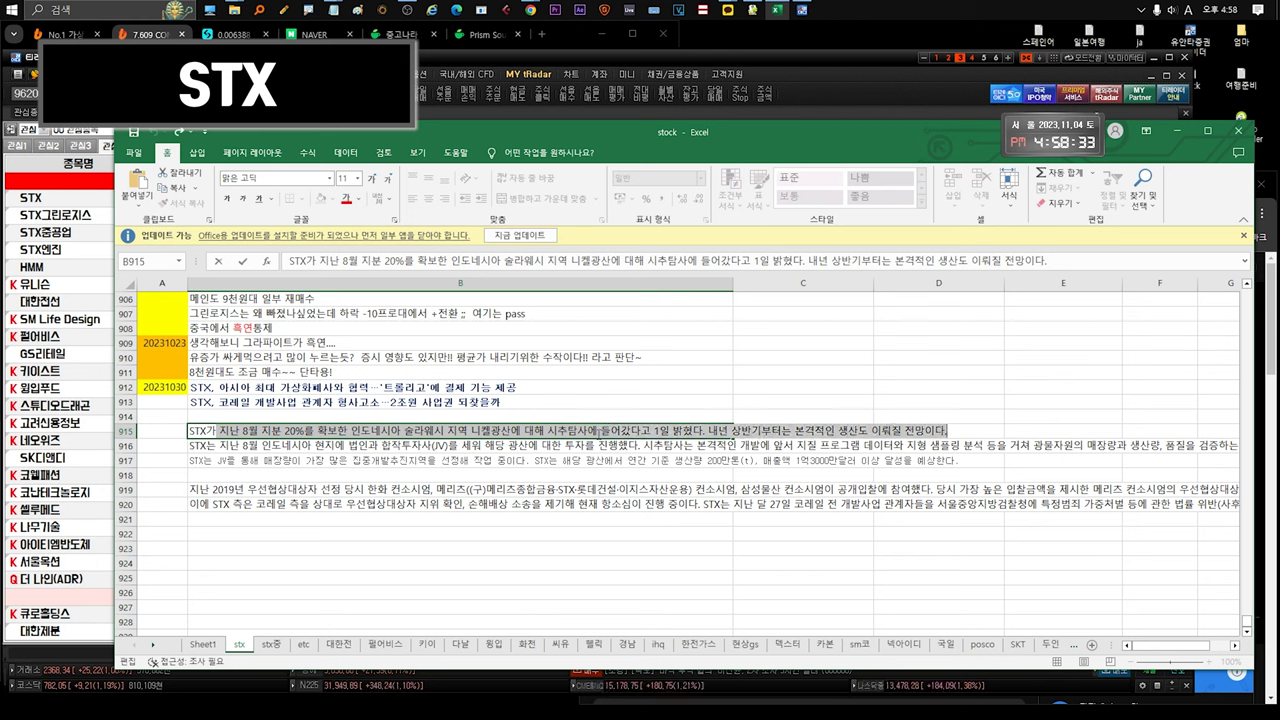
Read the joint venture note in B916, highlighting the production, quality verification and geological sampling text, and select B920
{"action": "double_click", "coordinate": [546, 445]}
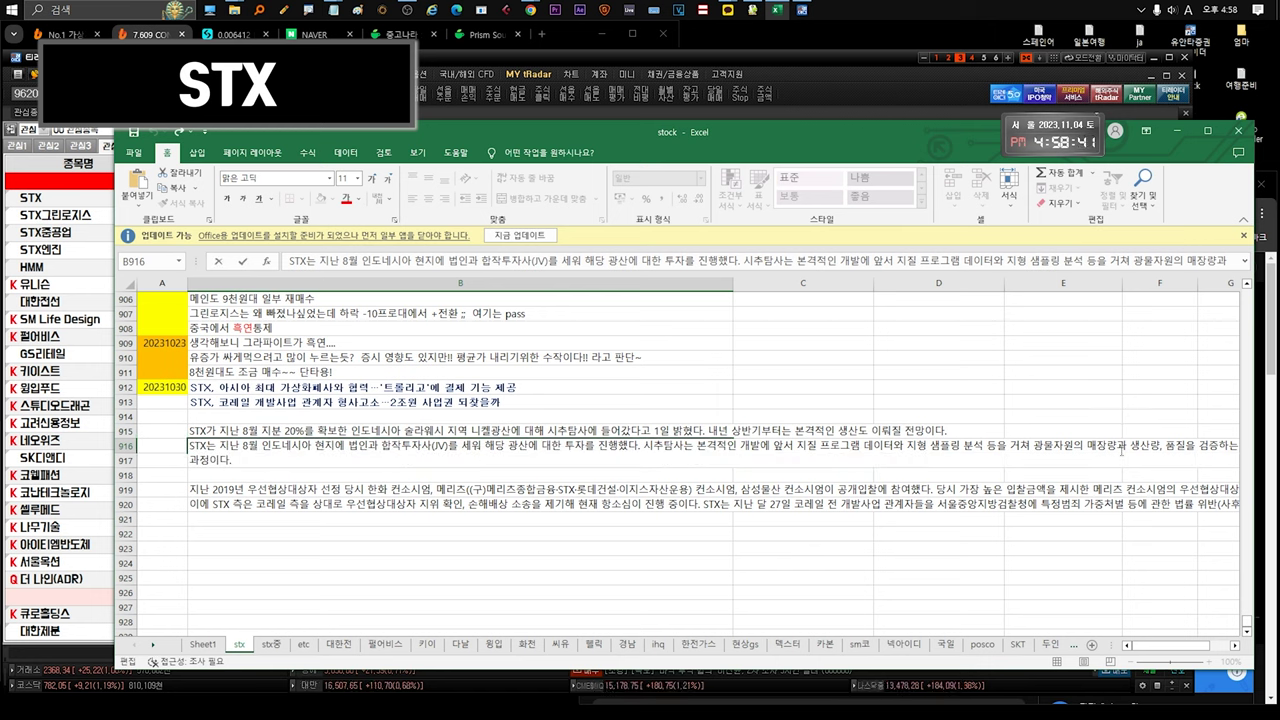
{"action": "left_click_drag", "start_coordinate": [1121, 452], "coordinate": [1213, 453]}
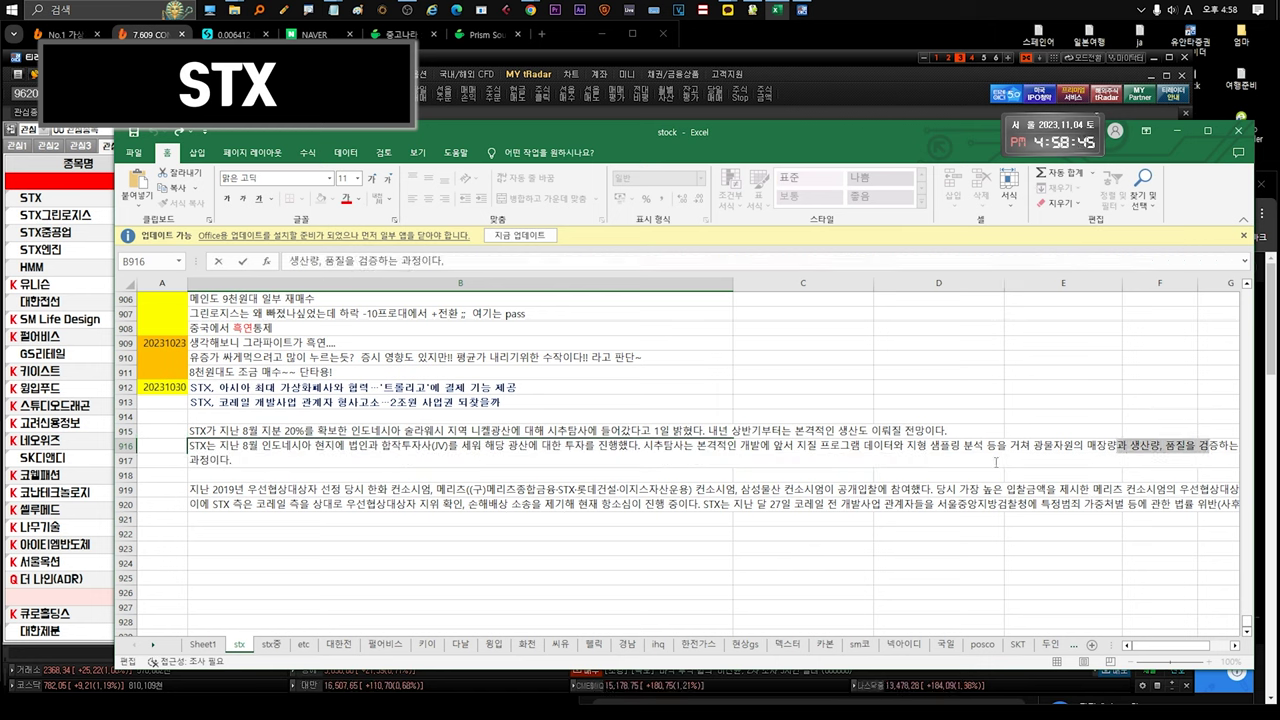
{"action": "left_click", "coordinate": [911, 449]}
{"action": "left_click_drag", "start_coordinate": [864, 448], "coordinate": [1046, 448]}
{"action": "left_click", "coordinate": [371, 507]}
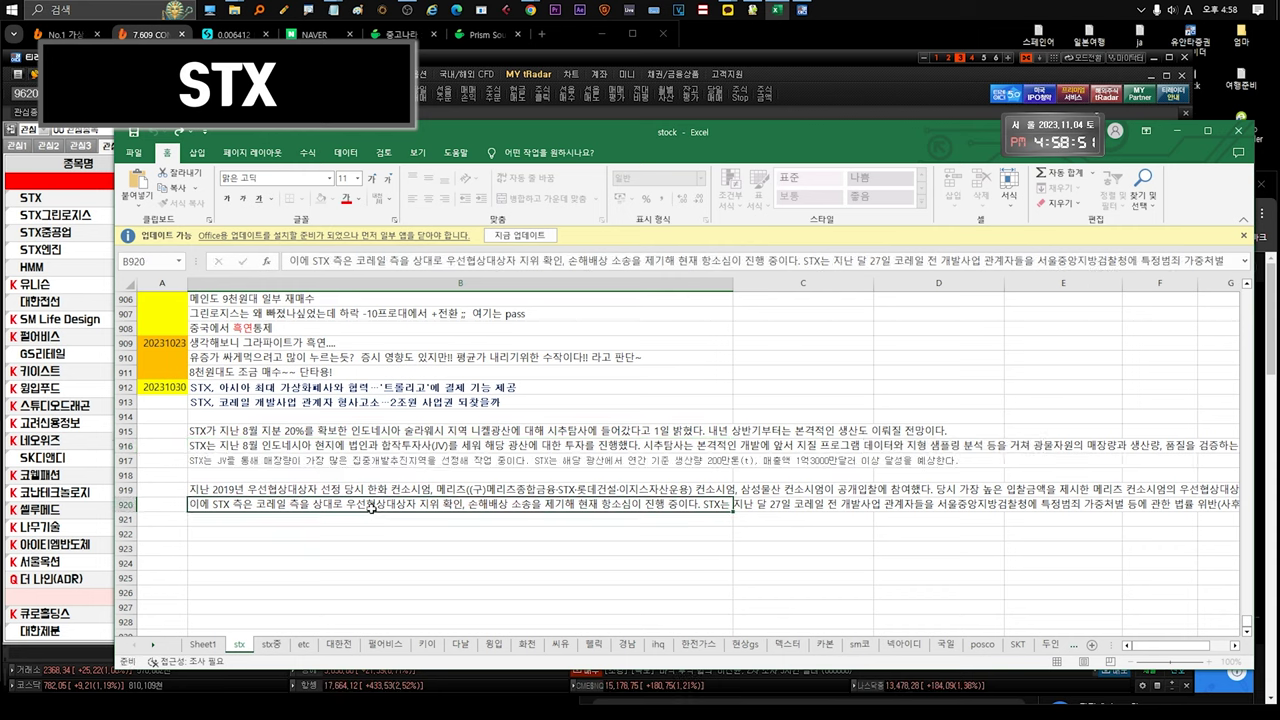
Revisit the Indonesian nickel mine notes in B916 and B915, highlighting the expected annual production and sales text in B917
{"action": "left_click", "coordinate": [368, 446]}
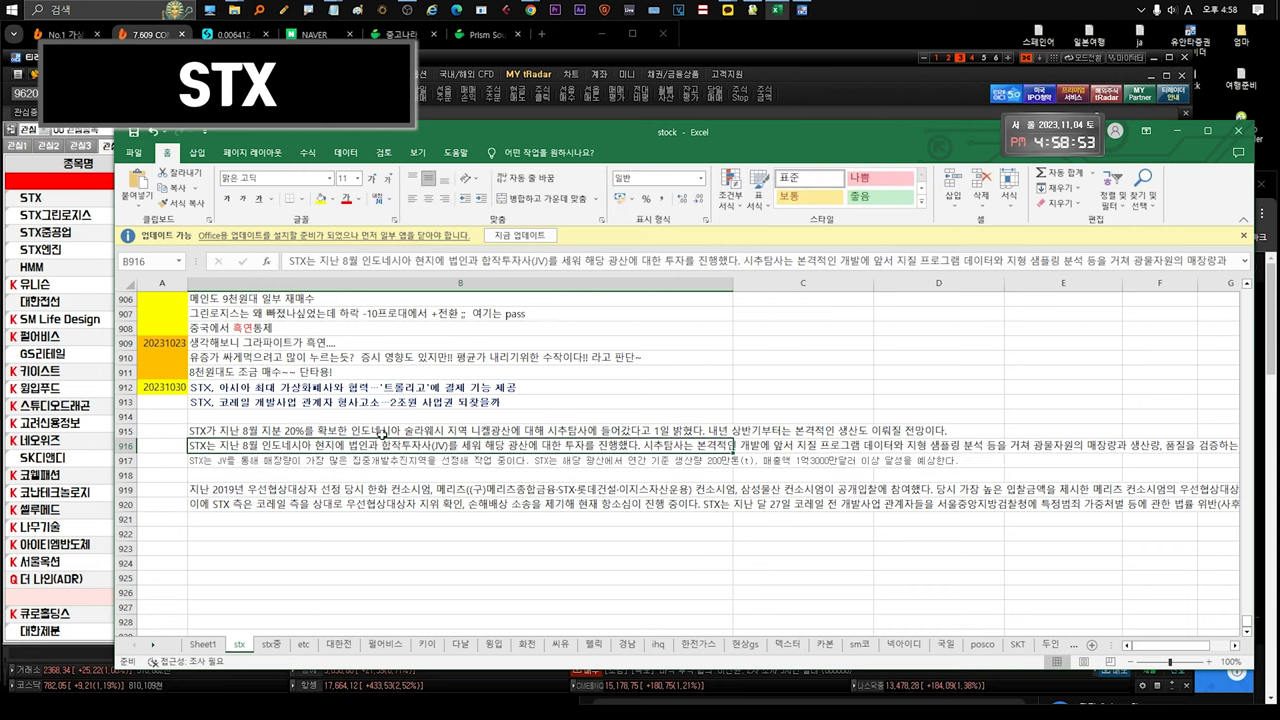
{"action": "left_click", "coordinate": [383, 432]}
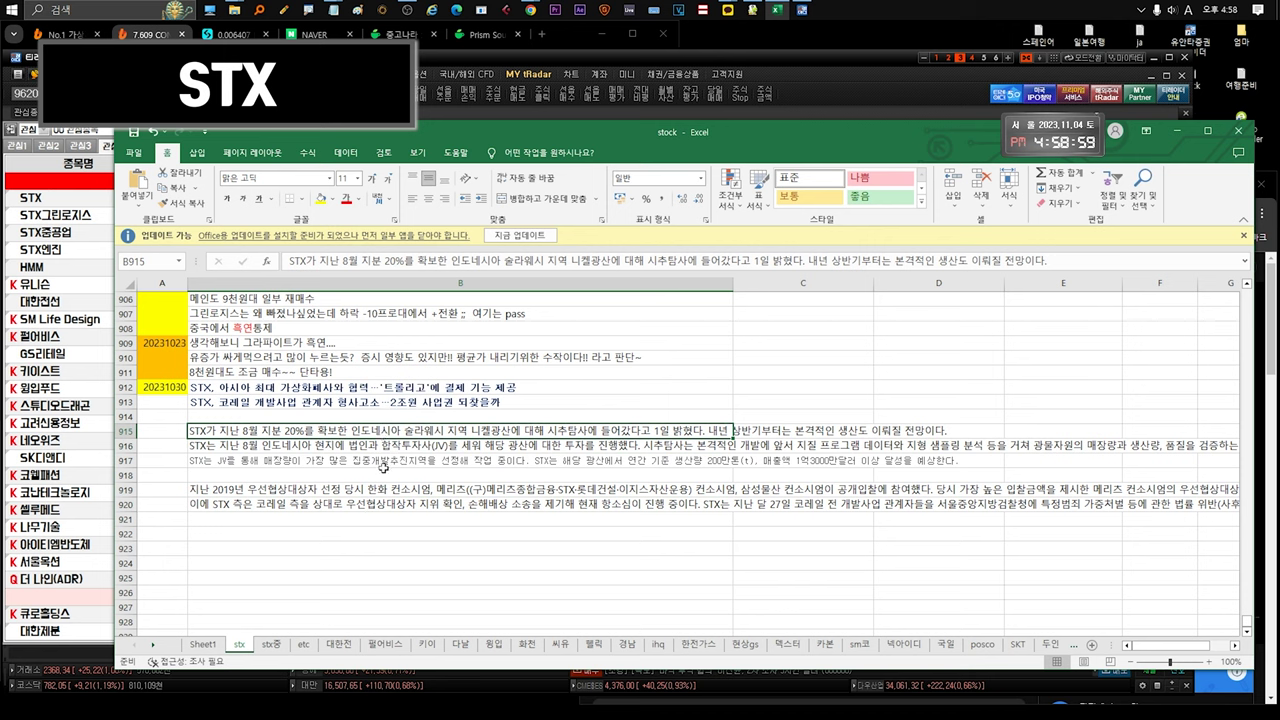
{"action": "double_click", "coordinate": [601, 460]}
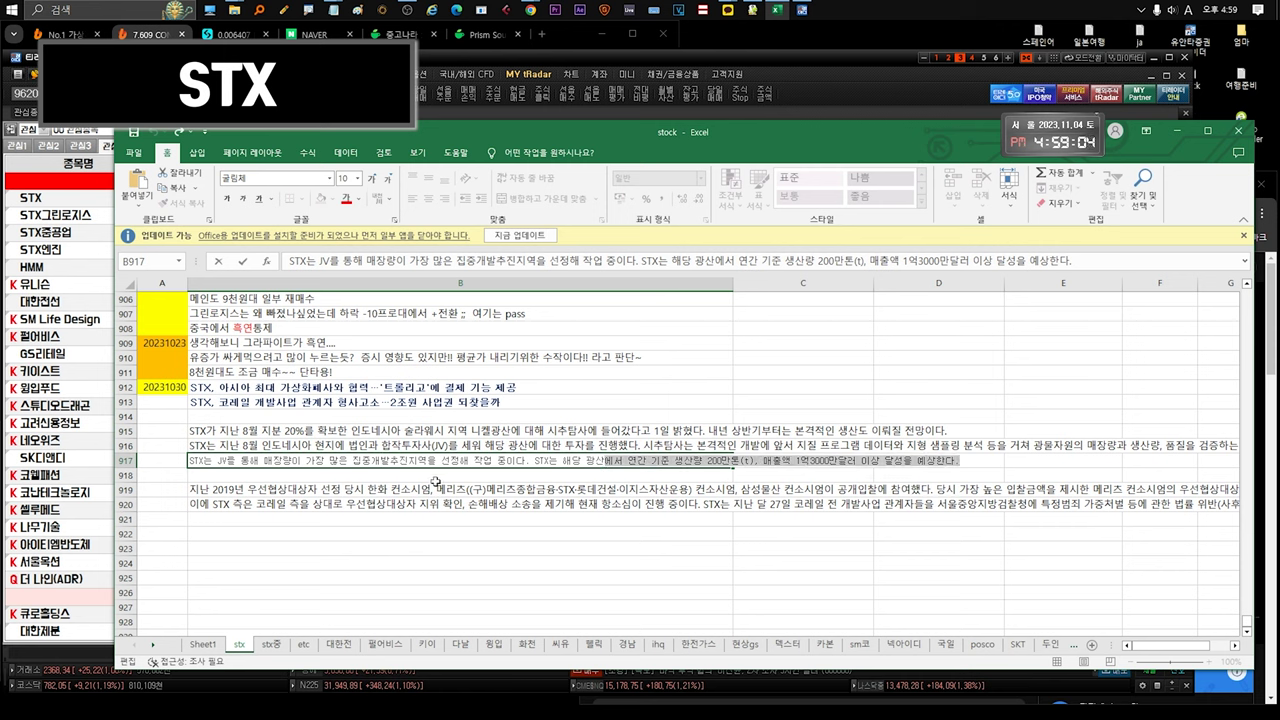
Enter the note "9310원 유증가!! (1차)" in B922, below the 코레일 lawsuit paragraphs
{"action": "left_click", "coordinate": [414, 491]}
{"action": "left_click", "coordinate": [385, 518]}
{"action": "left_click", "coordinate": [331, 532]}
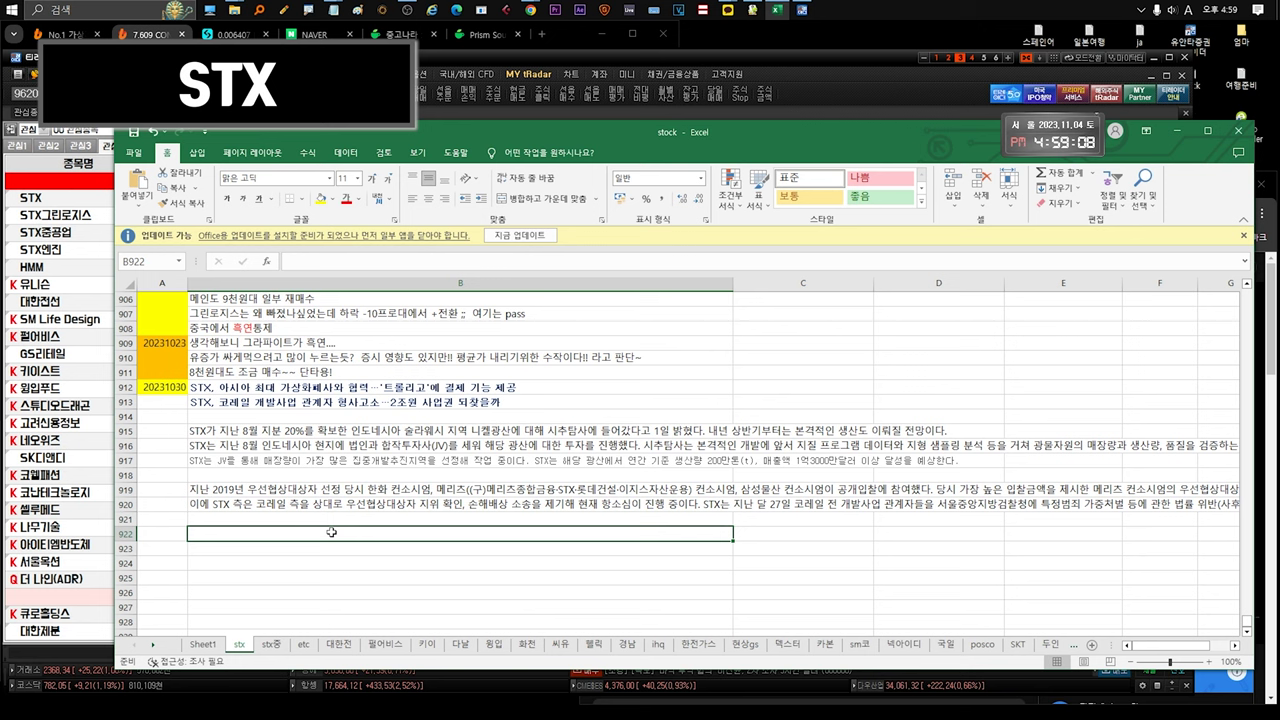
{"action": "type", "text": "9310원"}
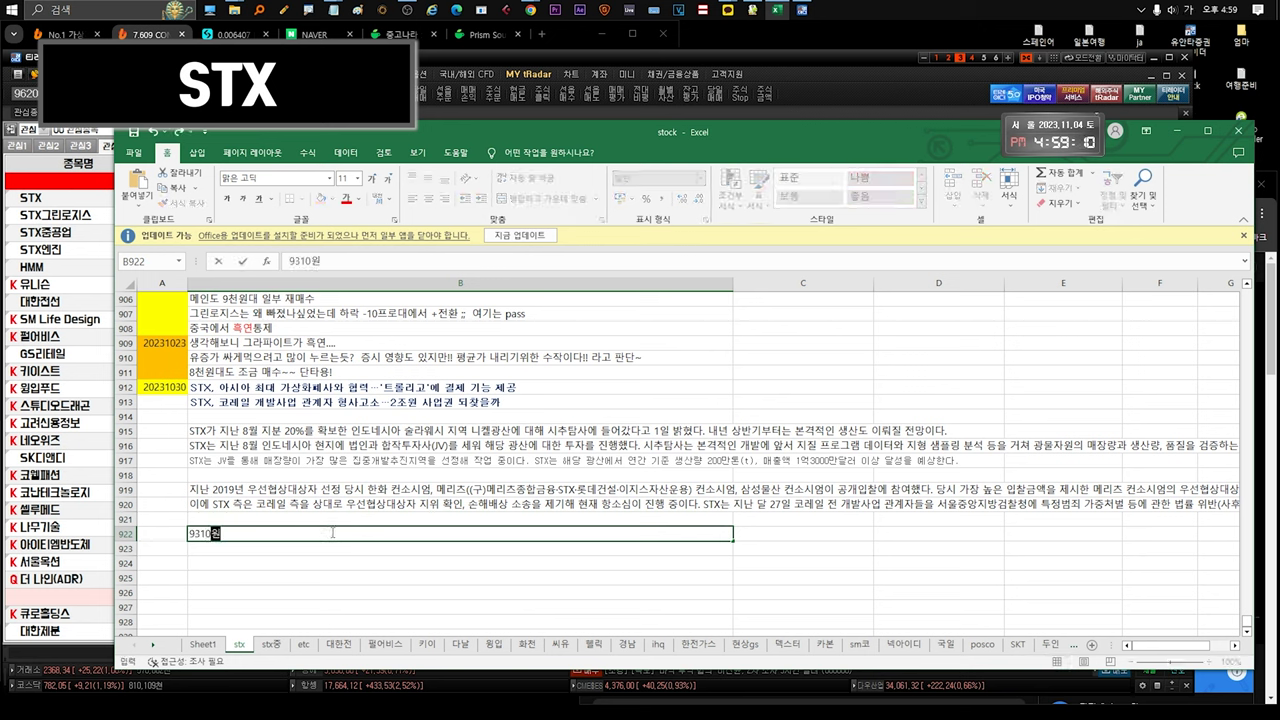
{"action": "type", "text": " 유증가!!"}
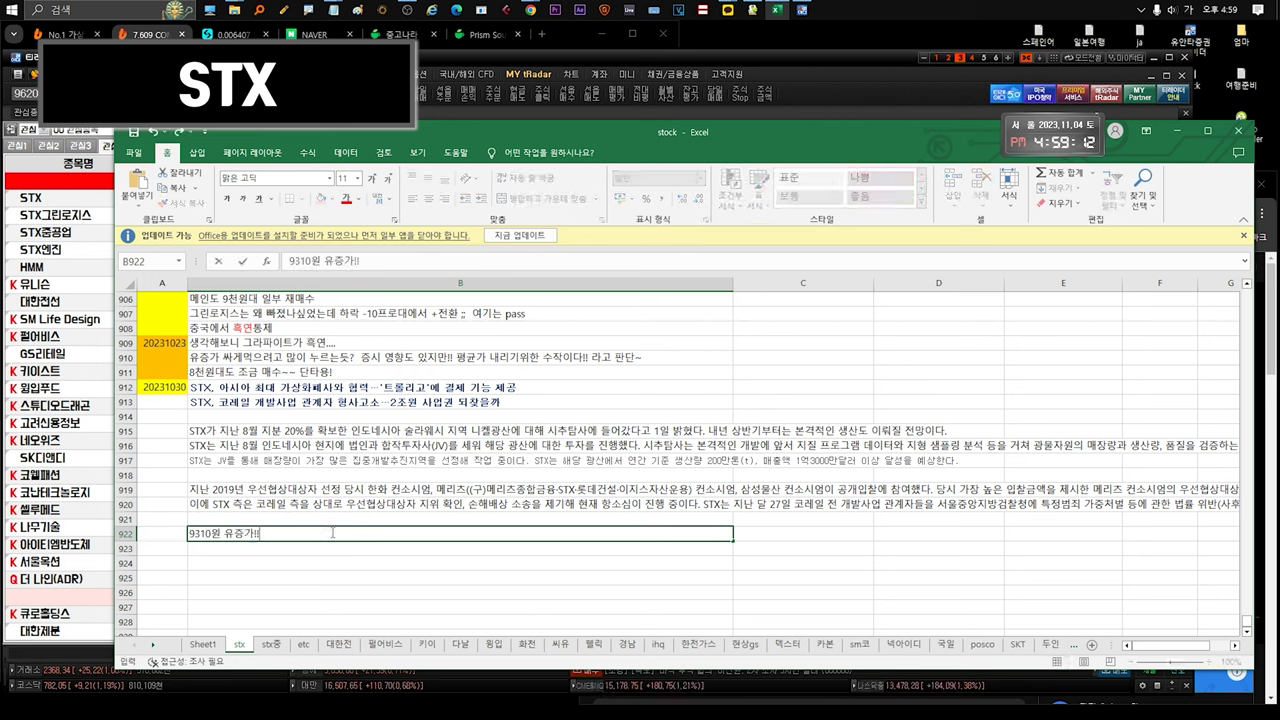
{"action": "type", "text": " (1차)"}
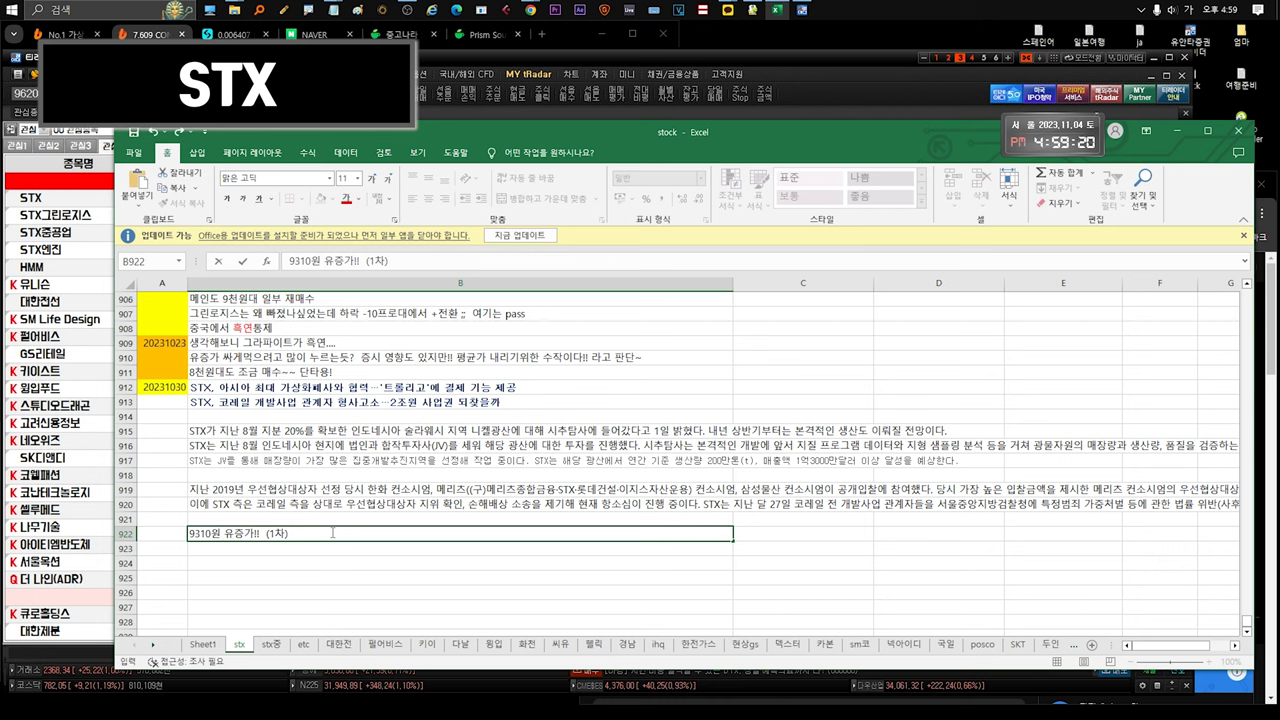
Replace the word "유증가" with "권리락" in the B922 note
{"action": "key", "text": "Left"}
{"action": "double_click", "coordinate": [331, 532]}
{"action": "double_click", "coordinate": [240, 533]}
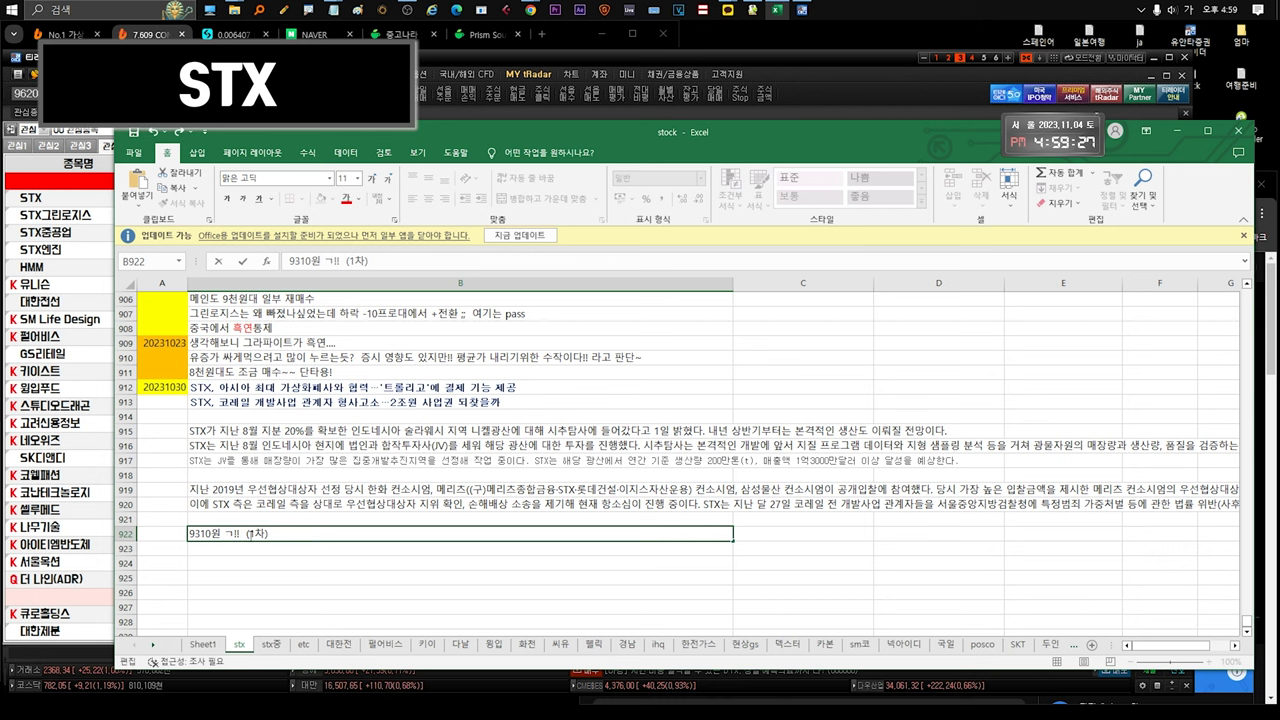
{"action": "type", "text": "권리락"}
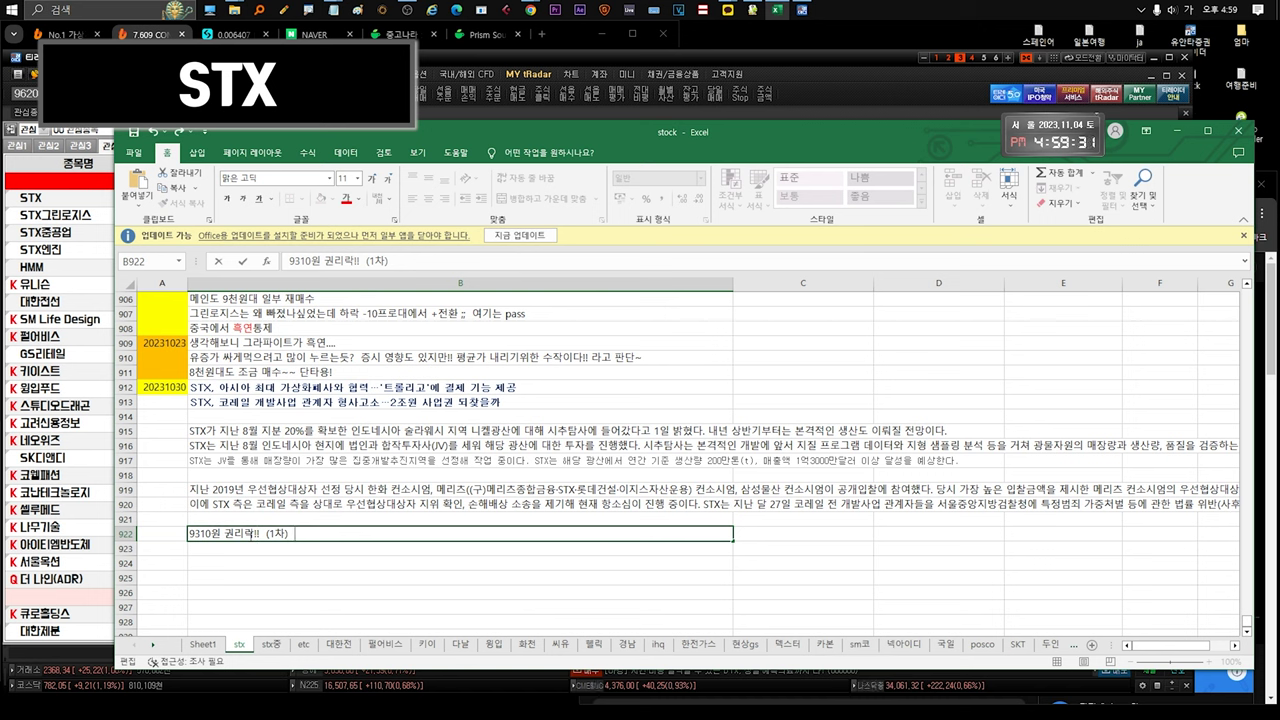
Append "7000원 초중반~ (2차) . . . ." to the B922 note and highlight its opening "9310원 권리락!!"
{"action": "type", "text": "7000원"}
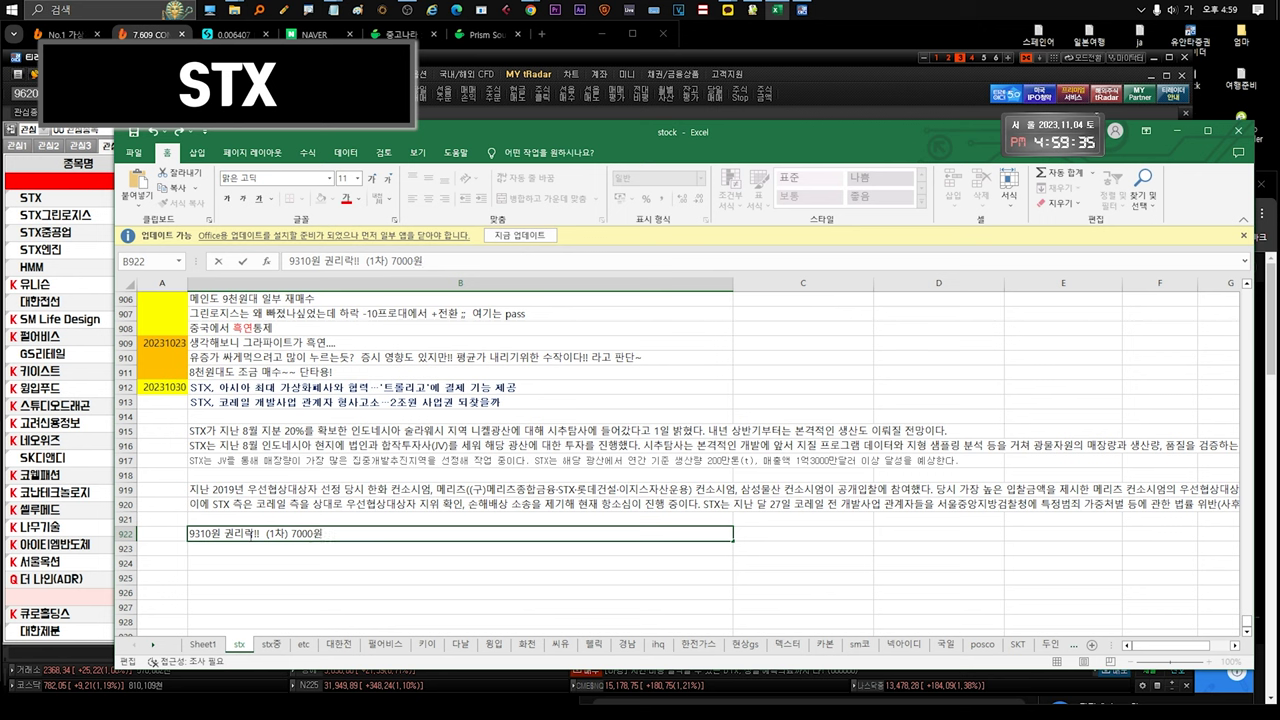
{"action": "type", "text": " 초중반"}
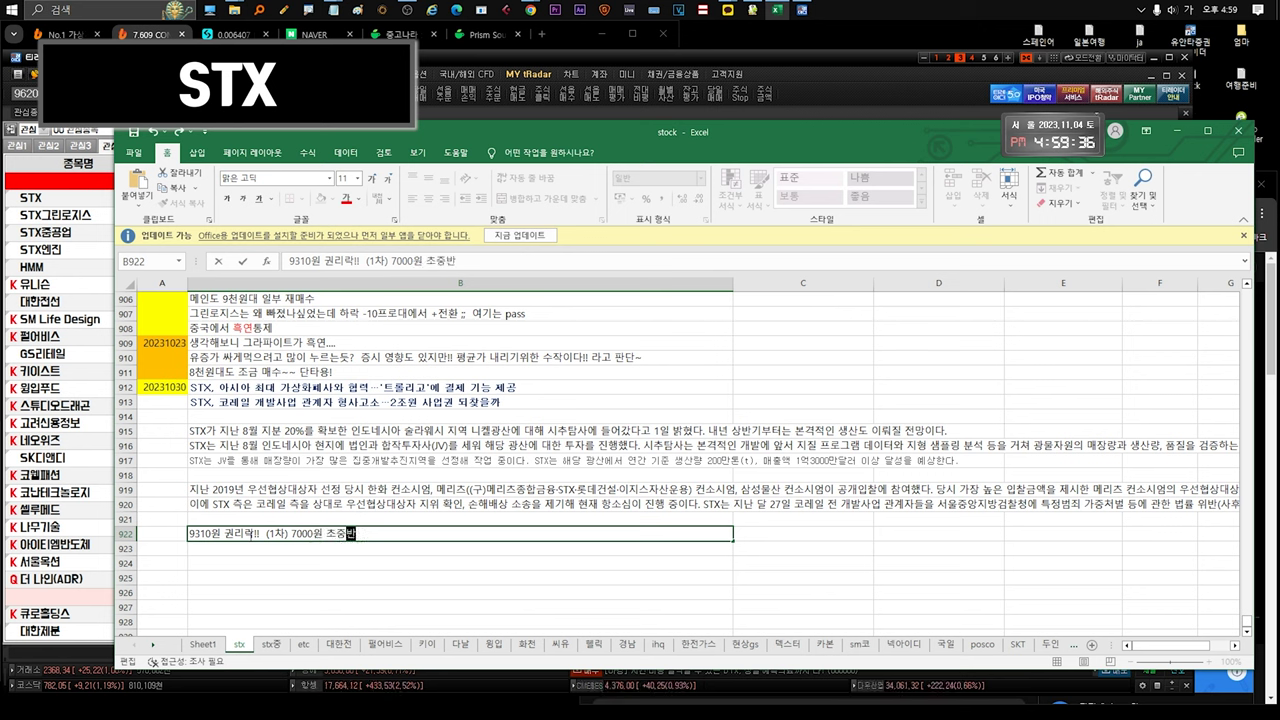
{"action": "type", "text": "~ (2차)...."}
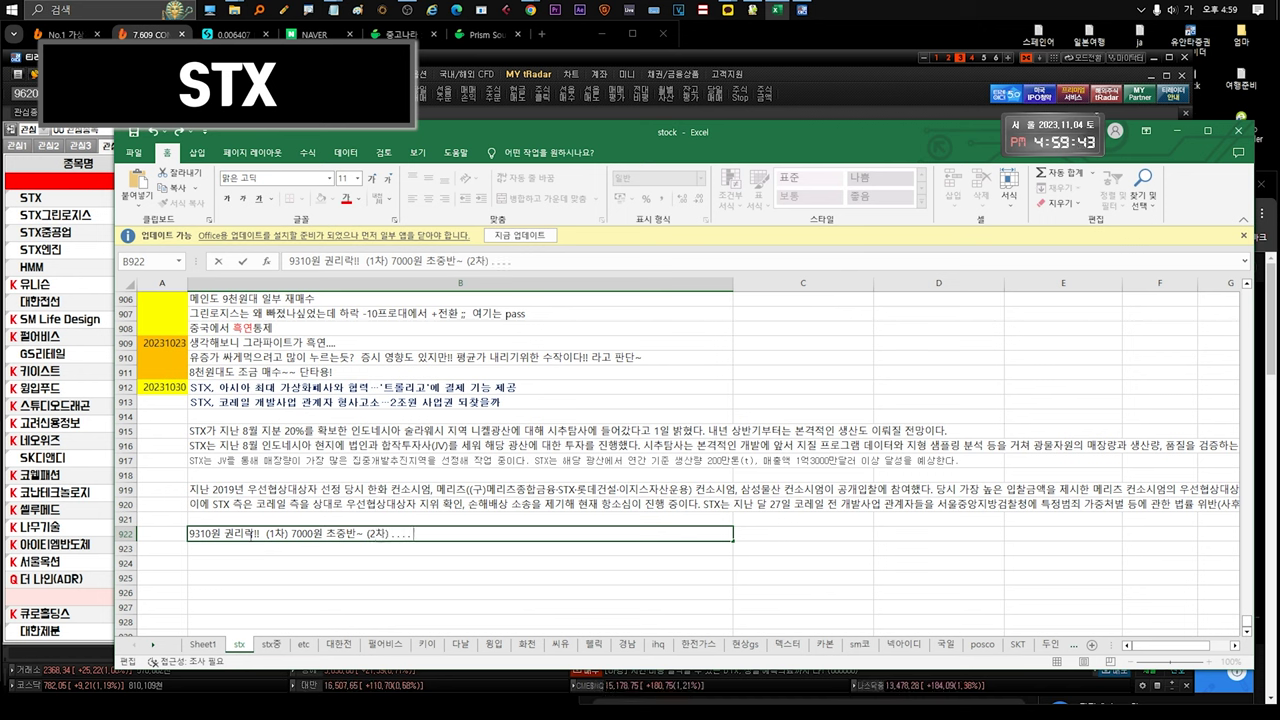
{"action": "left_click_drag", "start_coordinate": [293, 533], "coordinate": [176, 535]}
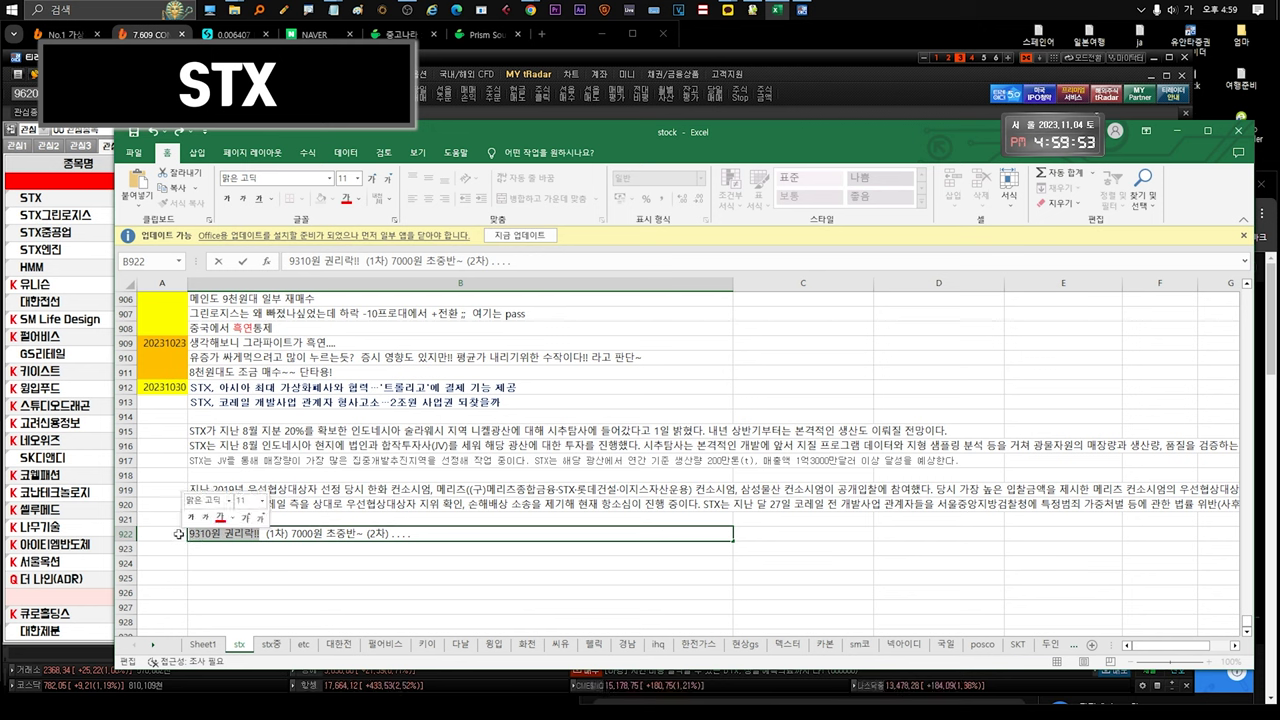
Enter "23R 18R 5R" in B923, under the 권리락 price note
{"action": "left_click", "coordinate": [260, 546]}
{"action": "double_click", "coordinate": [260, 546]}
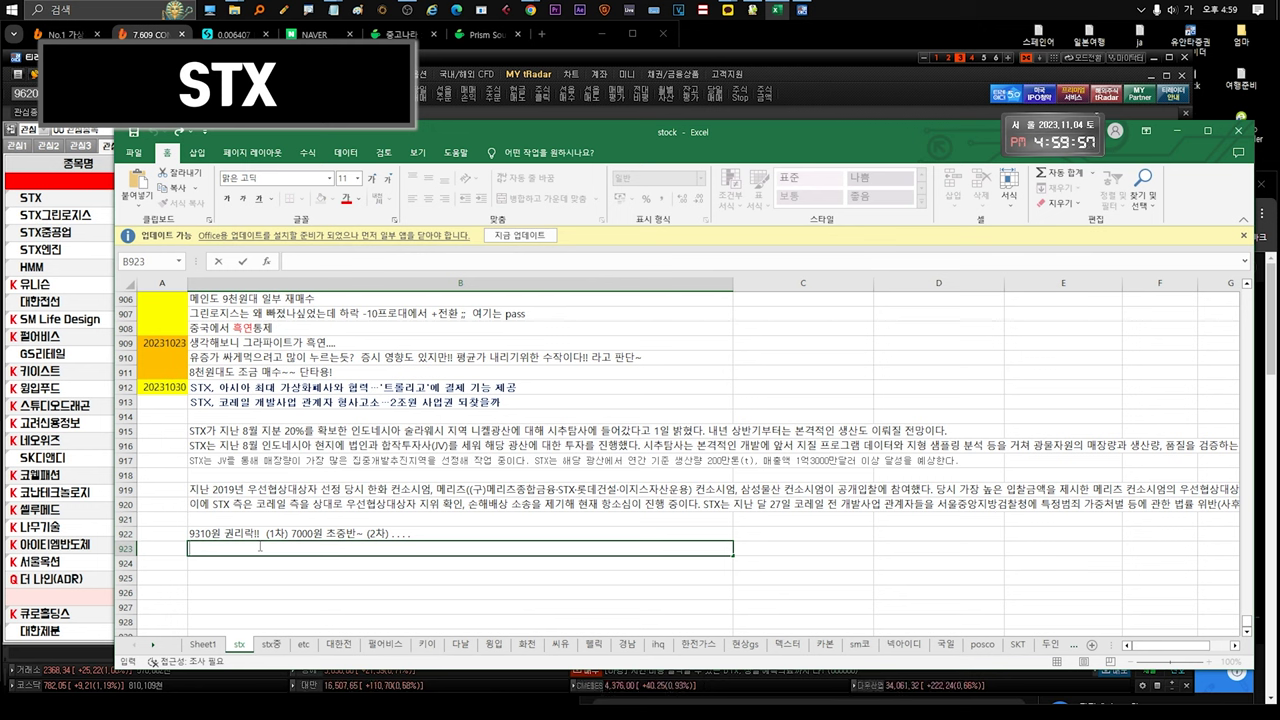
{"action": "type", "text": "23r"}
{"action": "type", "text": "R"}
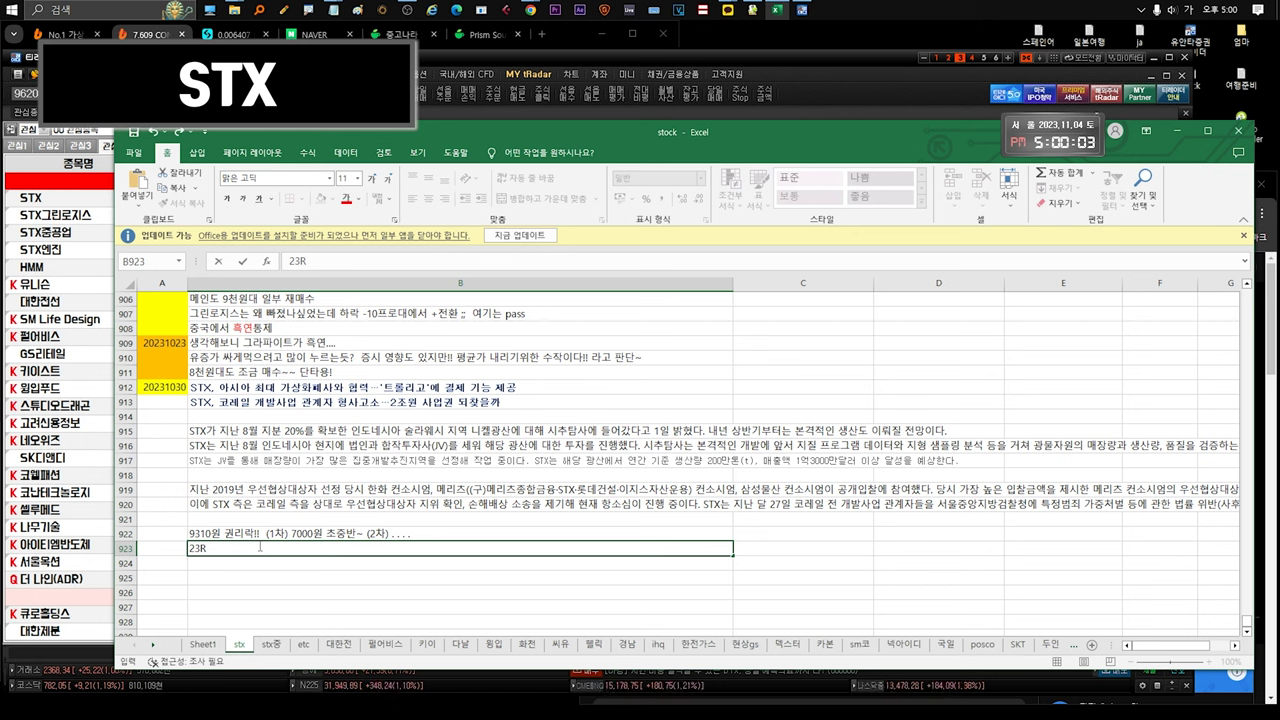
{"action": "type", "text": " 18R 5R"}
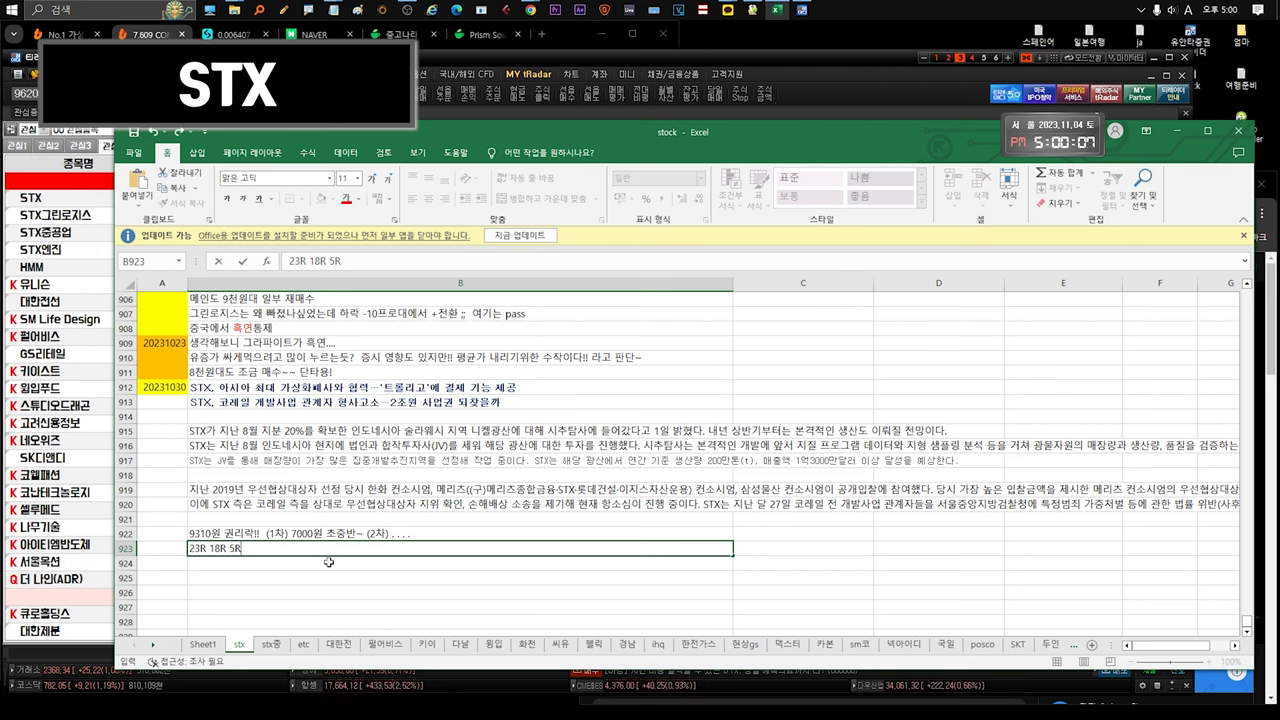
{"action": "left_click_drag", "start_coordinate": [336, 549], "coordinate": [166, 553]}
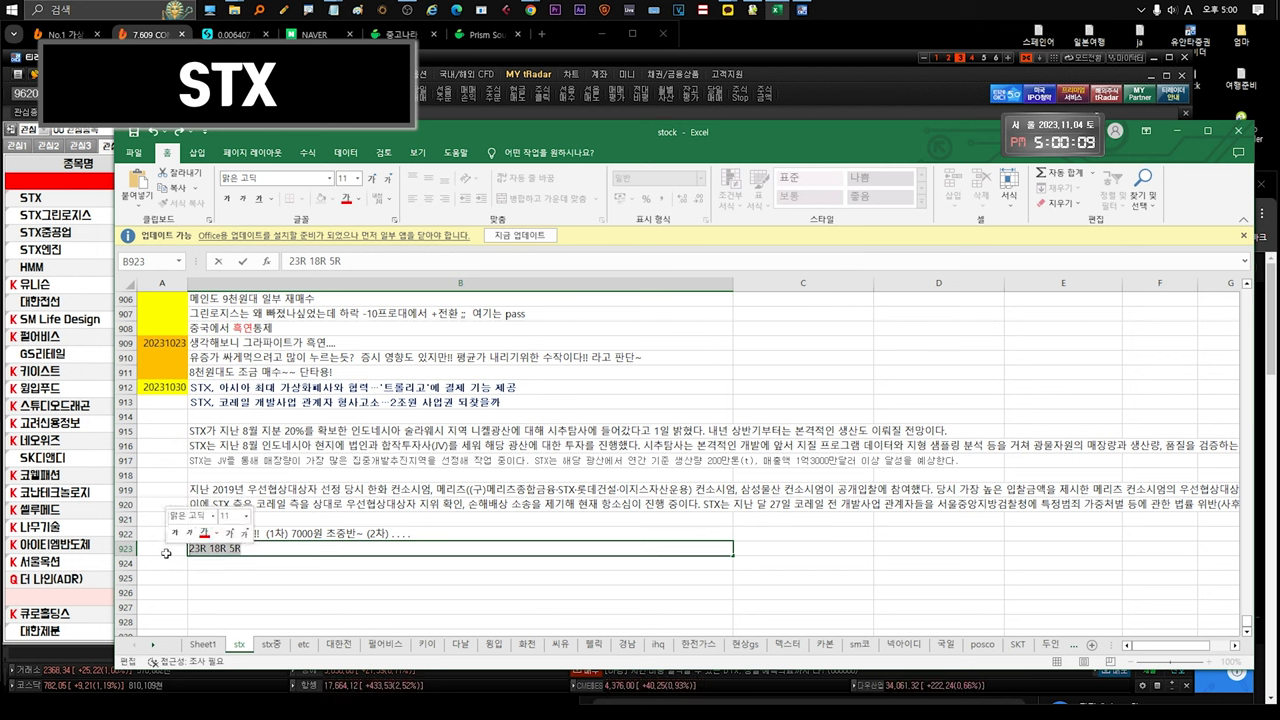
{"action": "key", "text": "Return"}
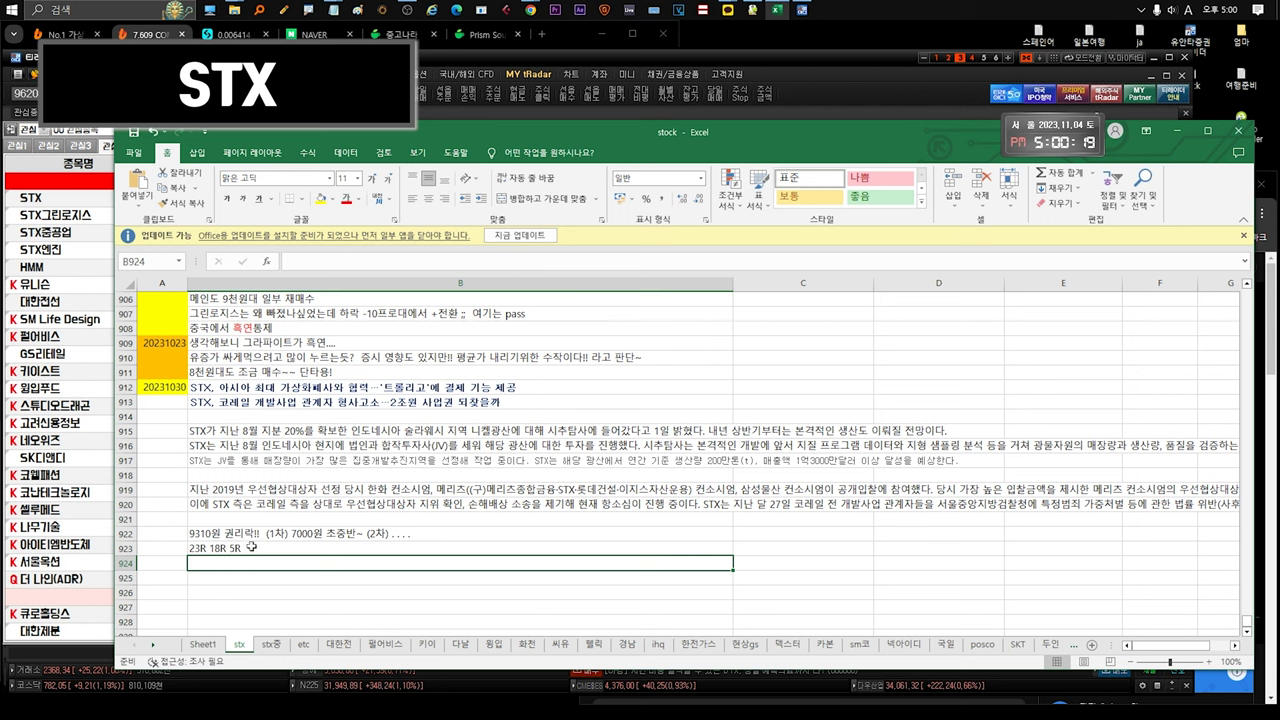
Append "800억 / / 600억대 .." after a wide gap following "23R 18R 5R" in B923
{"action": "left_click", "coordinate": [251, 549]}
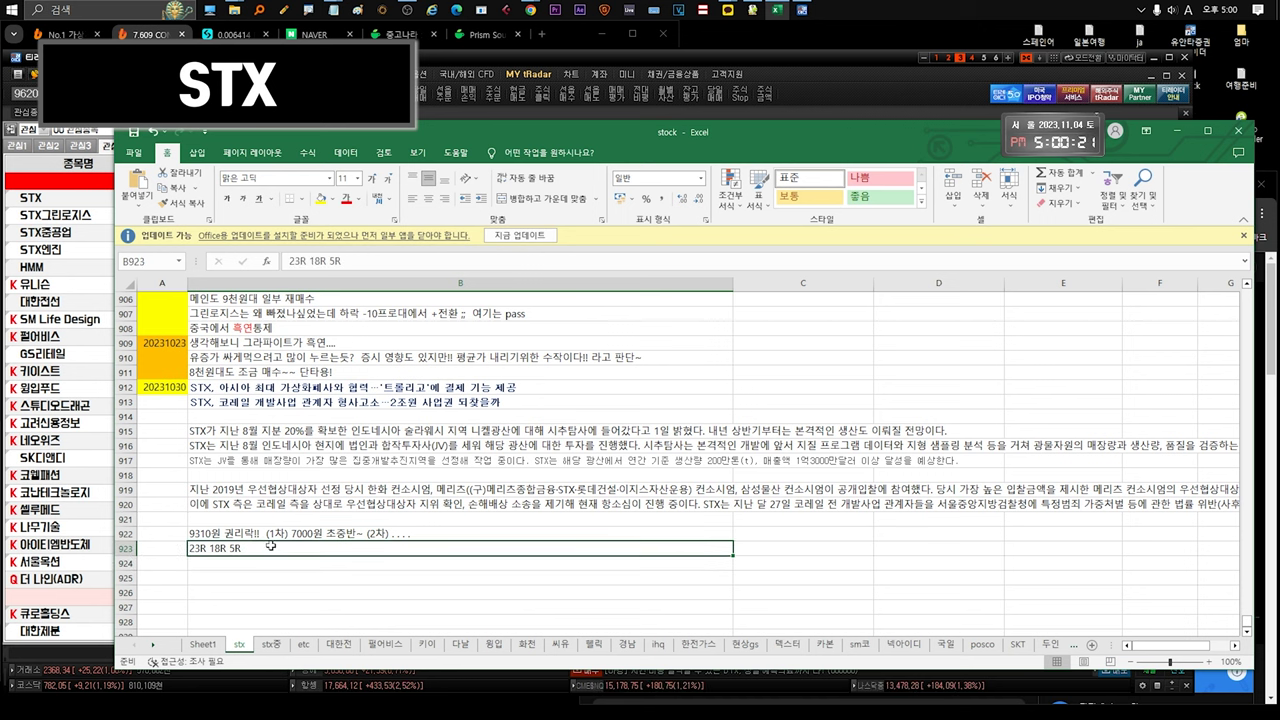
{"action": "double_click", "coordinate": [271, 547]}
{"action": "type", "text": "80"}
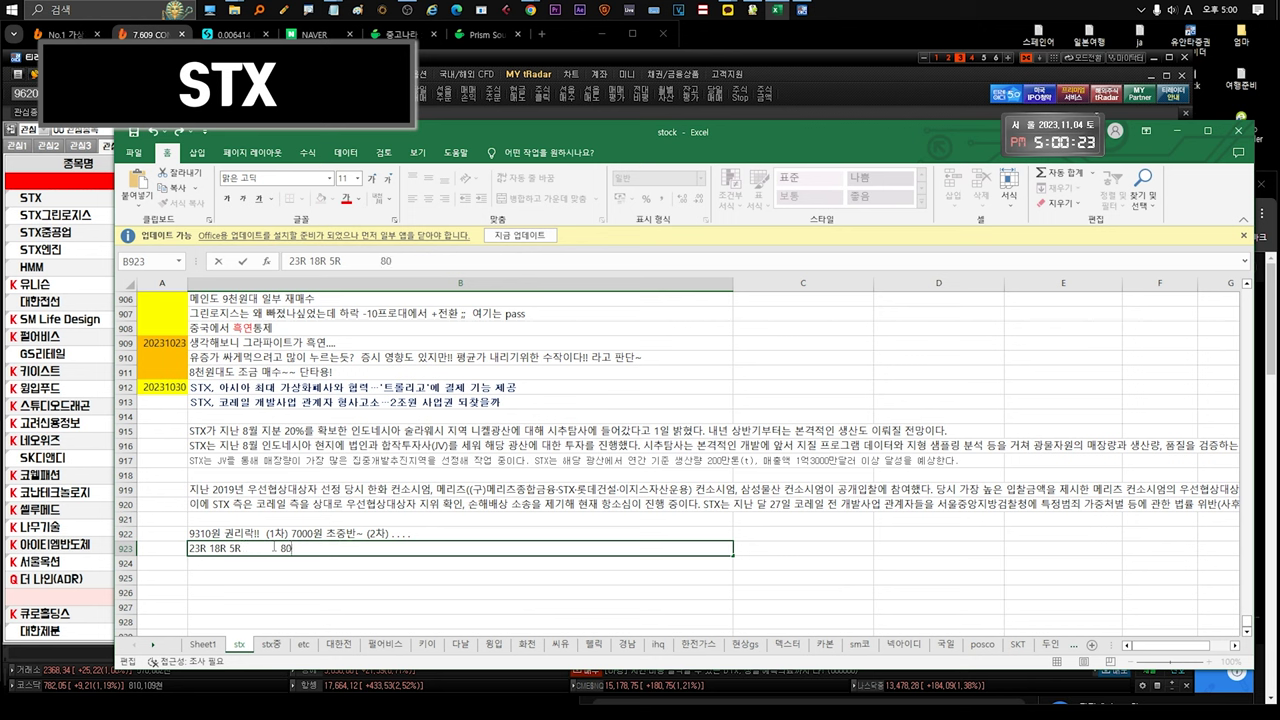
{"action": "type", "text": "0ㅇ억 / / 6"}
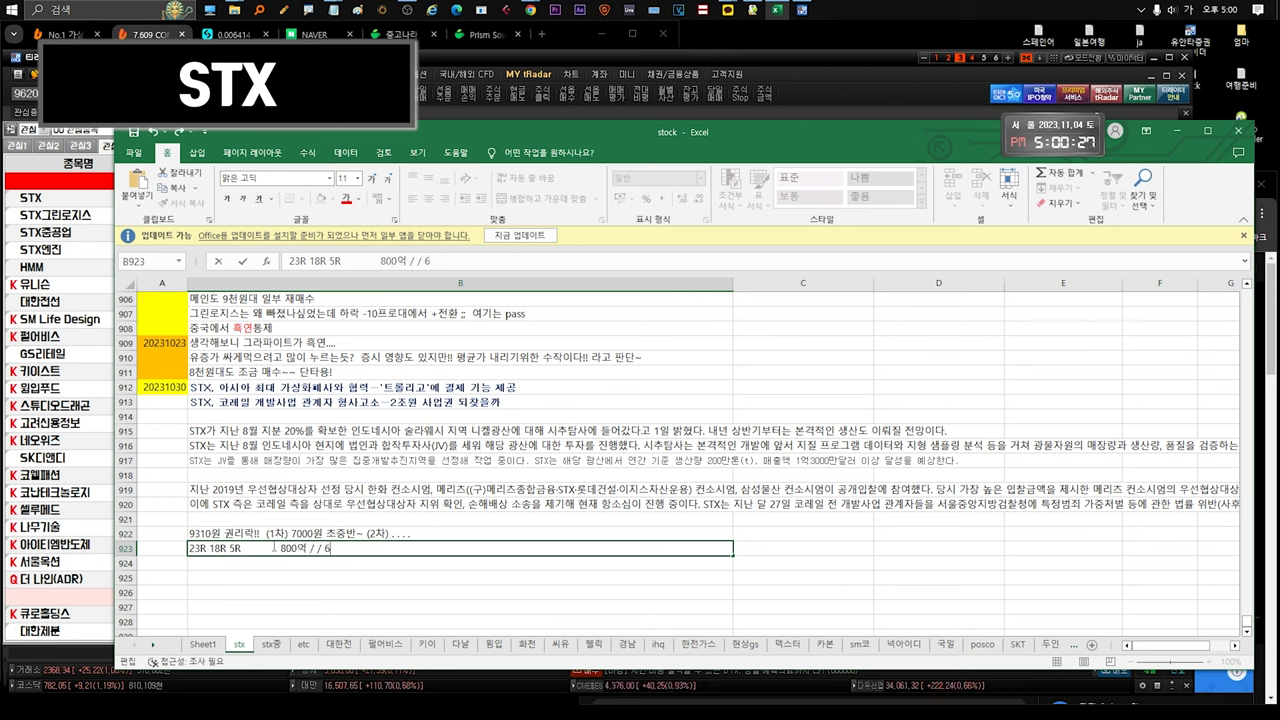
{"action": "type", "text": "00억대 .."}
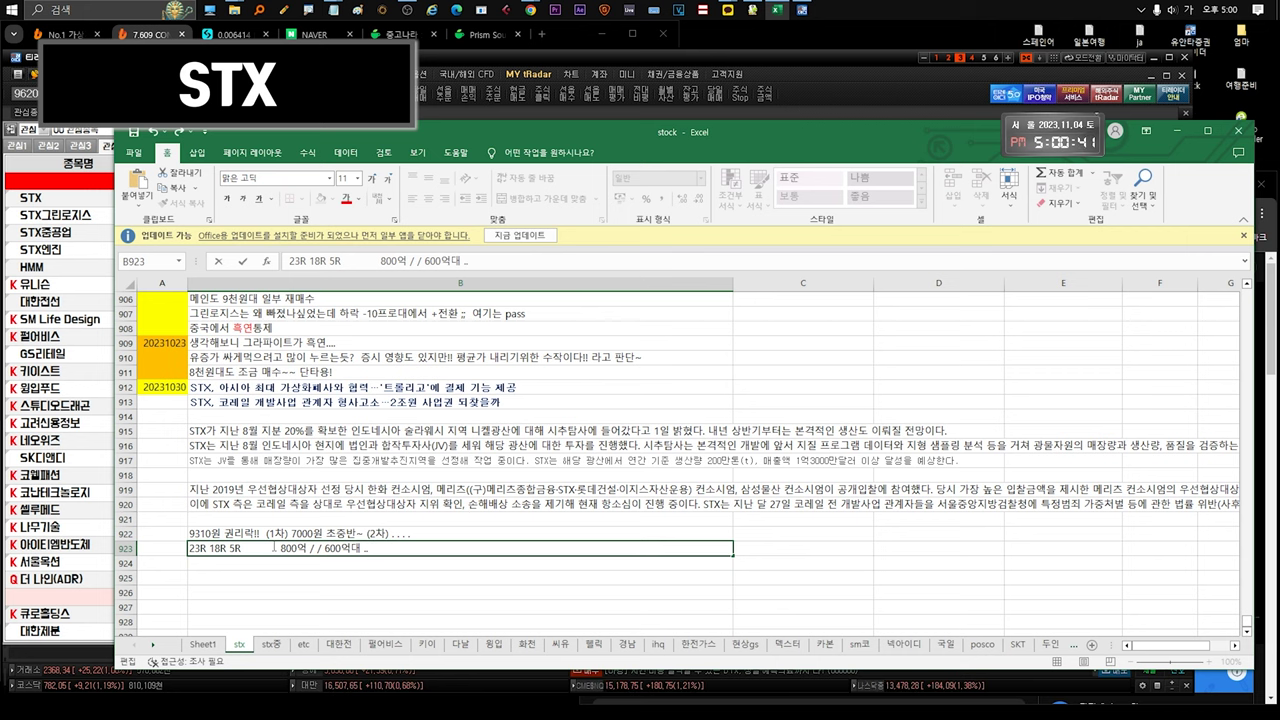
Review the capital increase notes in B903 and B904, highlighting the "물량팔고 1/5가격에 다시 입성" remark, and return to the headline in B913
{"action": "scroll", "coordinate": [295, 432], "scroll_direction": "up", "scroll_amount": 3}
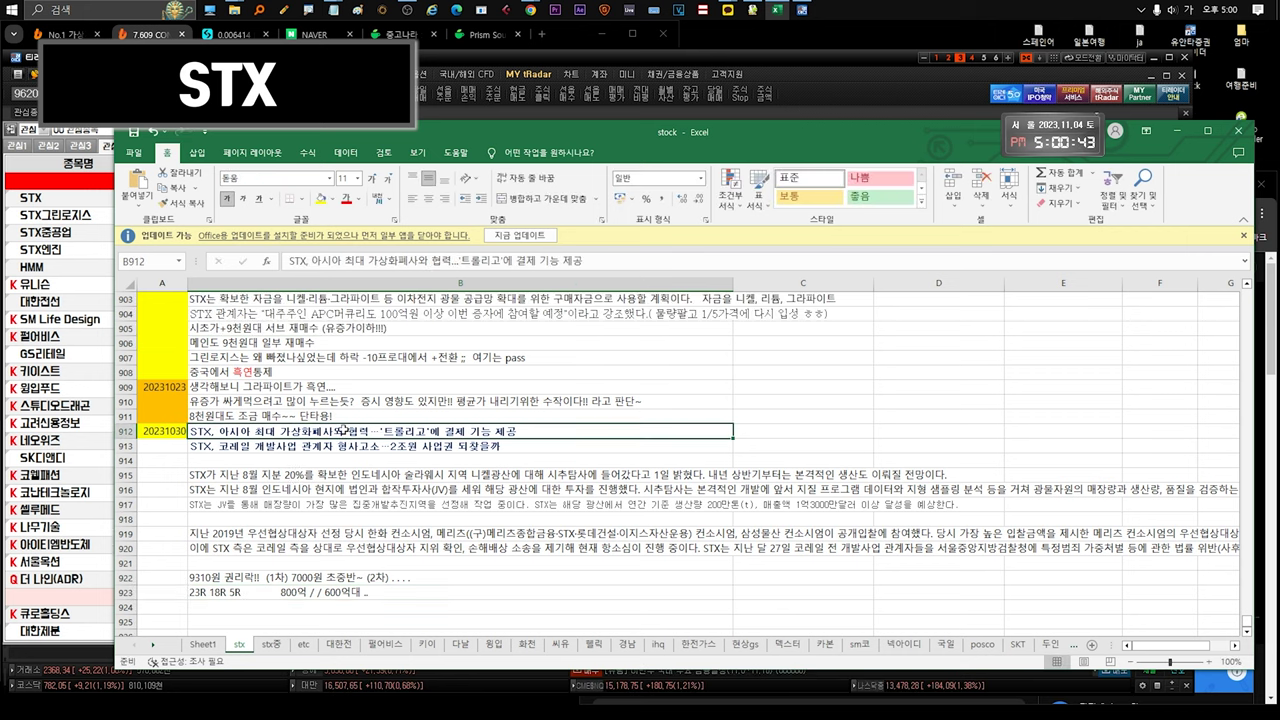
{"action": "left_click", "coordinate": [257, 385]}
{"action": "scroll", "coordinate": [600, 380], "scroll_direction": "down", "scroll_amount": 1}
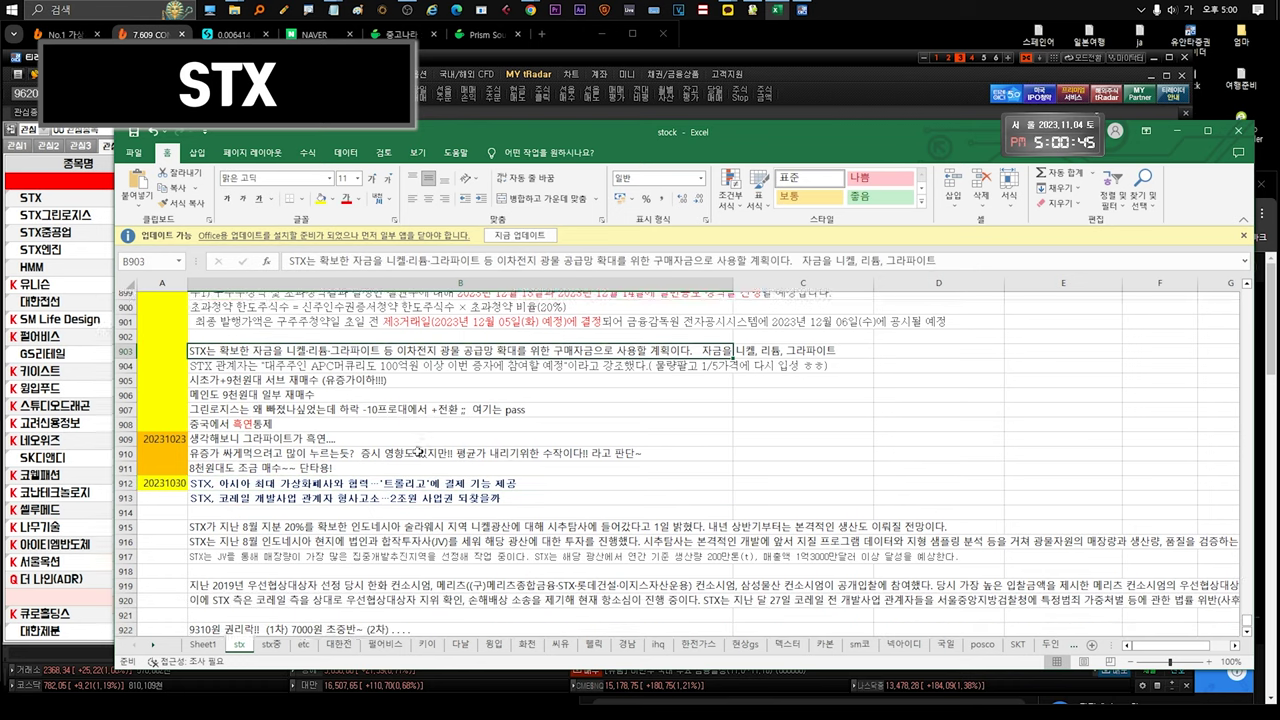
{"action": "left_click", "coordinate": [651, 368]}
{"action": "double_click", "coordinate": [677, 358]}
{"action": "left_click_drag", "start_coordinate": [655, 358], "coordinate": [821, 358]}
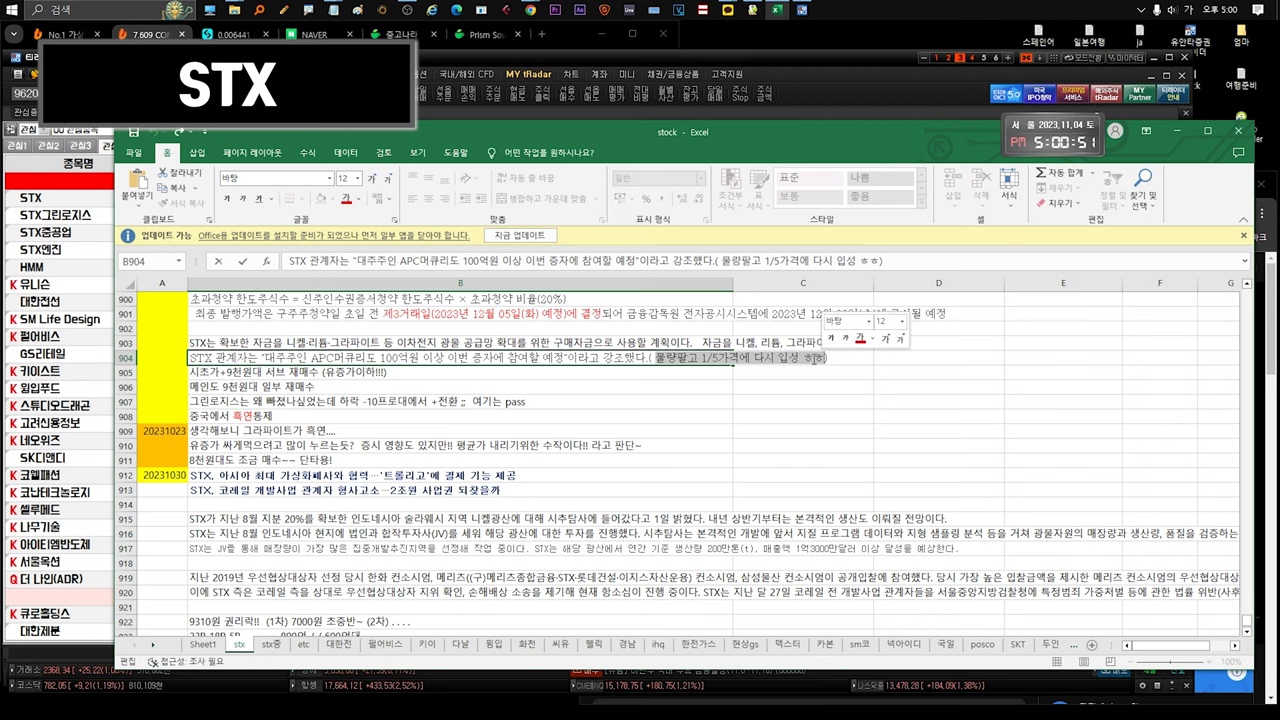
{"action": "scroll", "coordinate": [600, 450], "scroll_direction": "down", "scroll_amount": 2}
{"action": "left_click", "coordinate": [345, 410]}
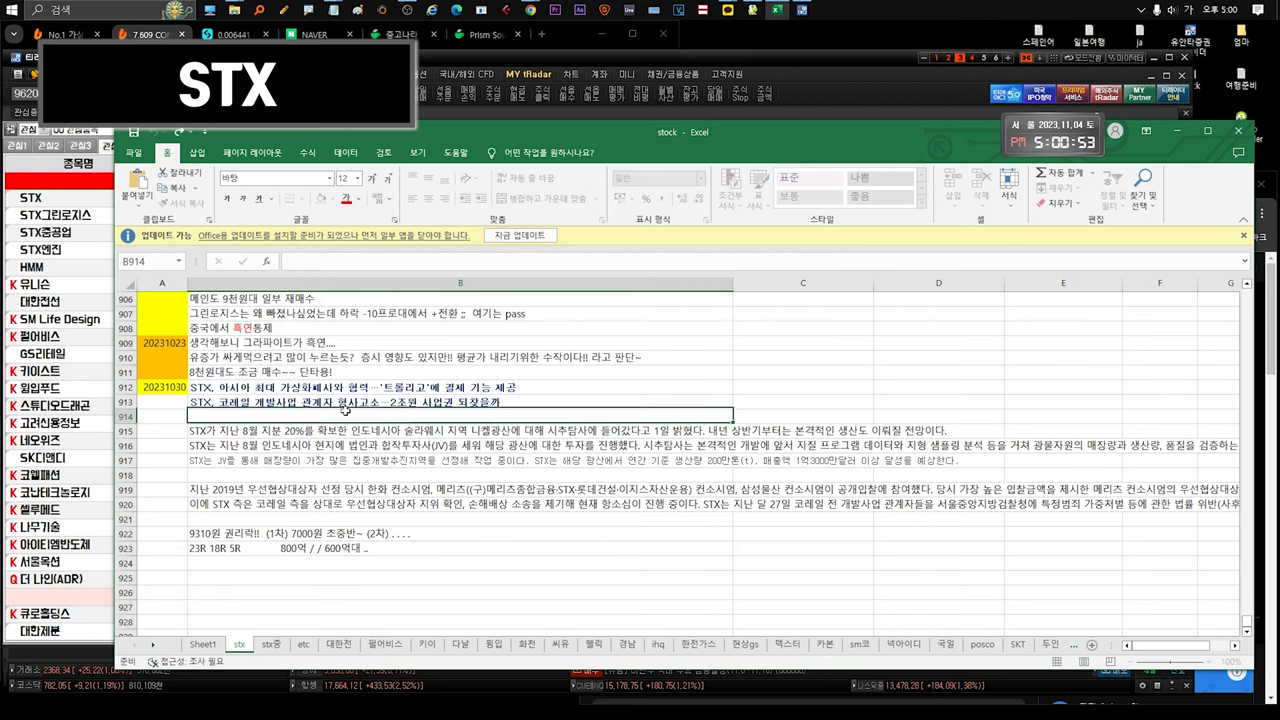
{"action": "left_click", "coordinate": [362, 400]}
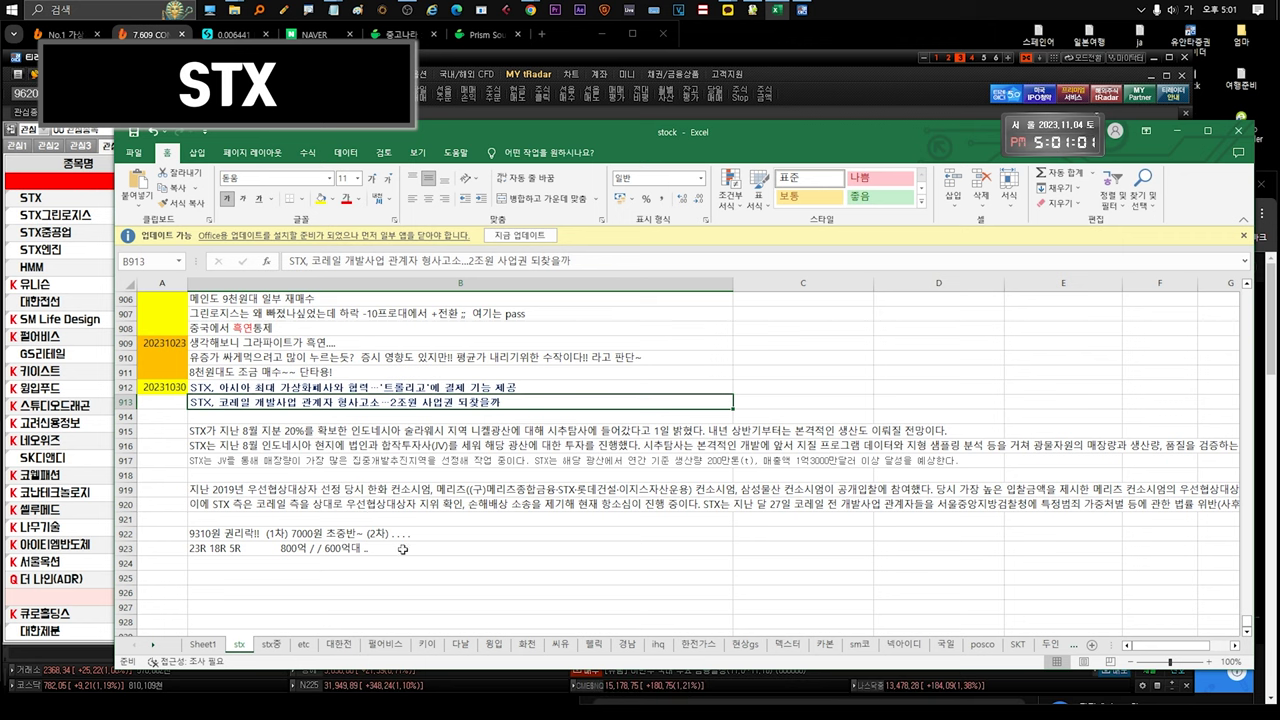
Append "금융위.. / 카카오 2차전지" to the end of the note in B923
{"action": "double_click", "coordinate": [402, 549]}
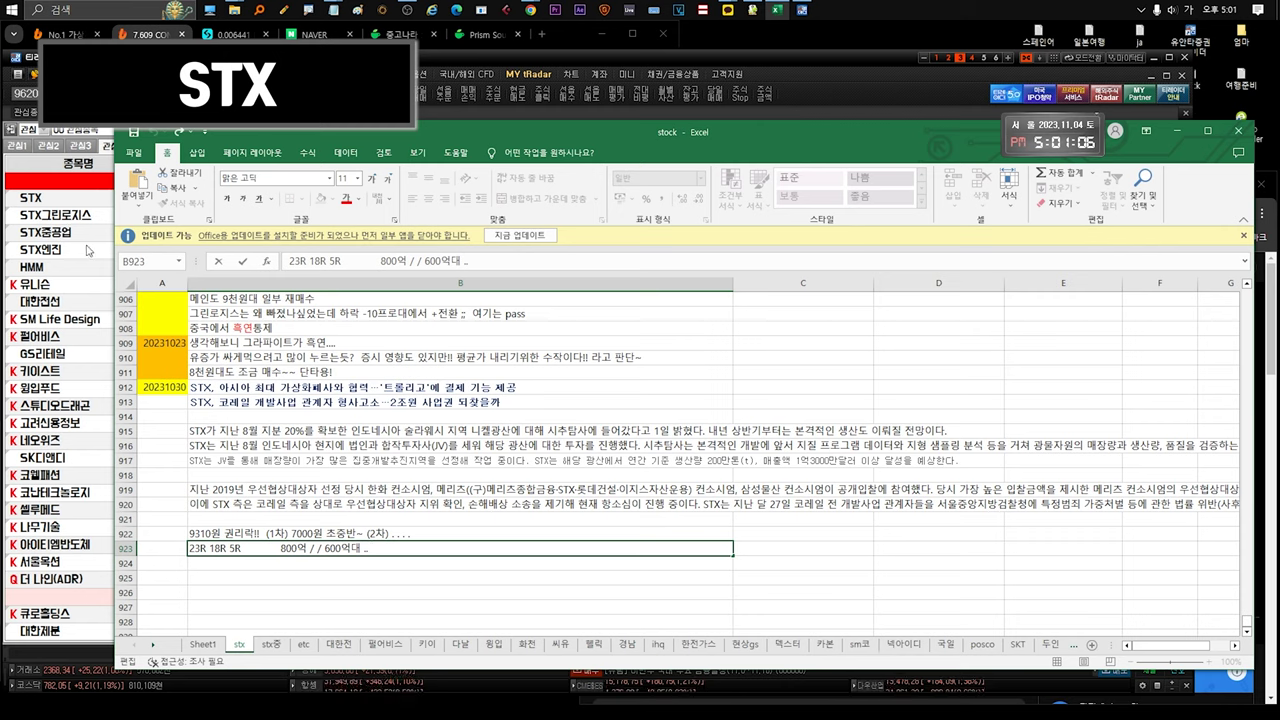
{"action": "left_click", "coordinate": [72, 224]}
{"action": "left_click", "coordinate": [99, 203]}
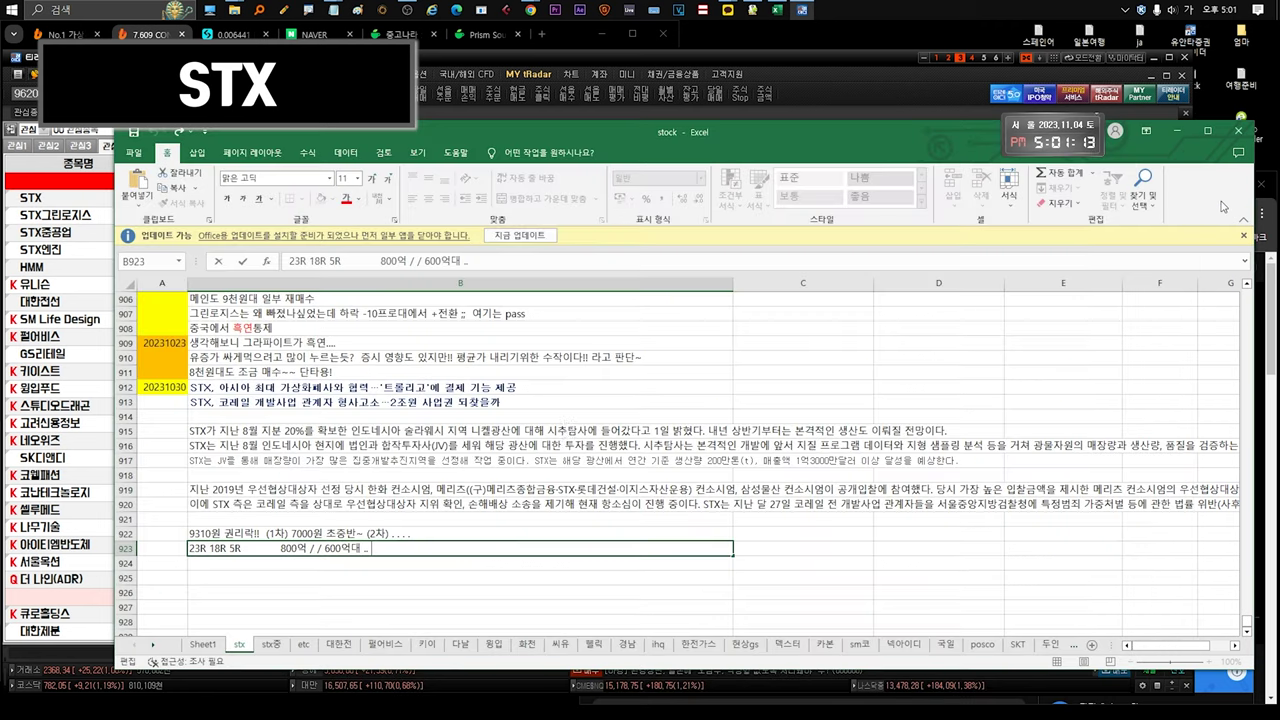
{"action": "key", "text": "alt+Tab"}
{"action": "double_click", "coordinate": [435, 547]}
{"action": "type", "text": "금융위.."}
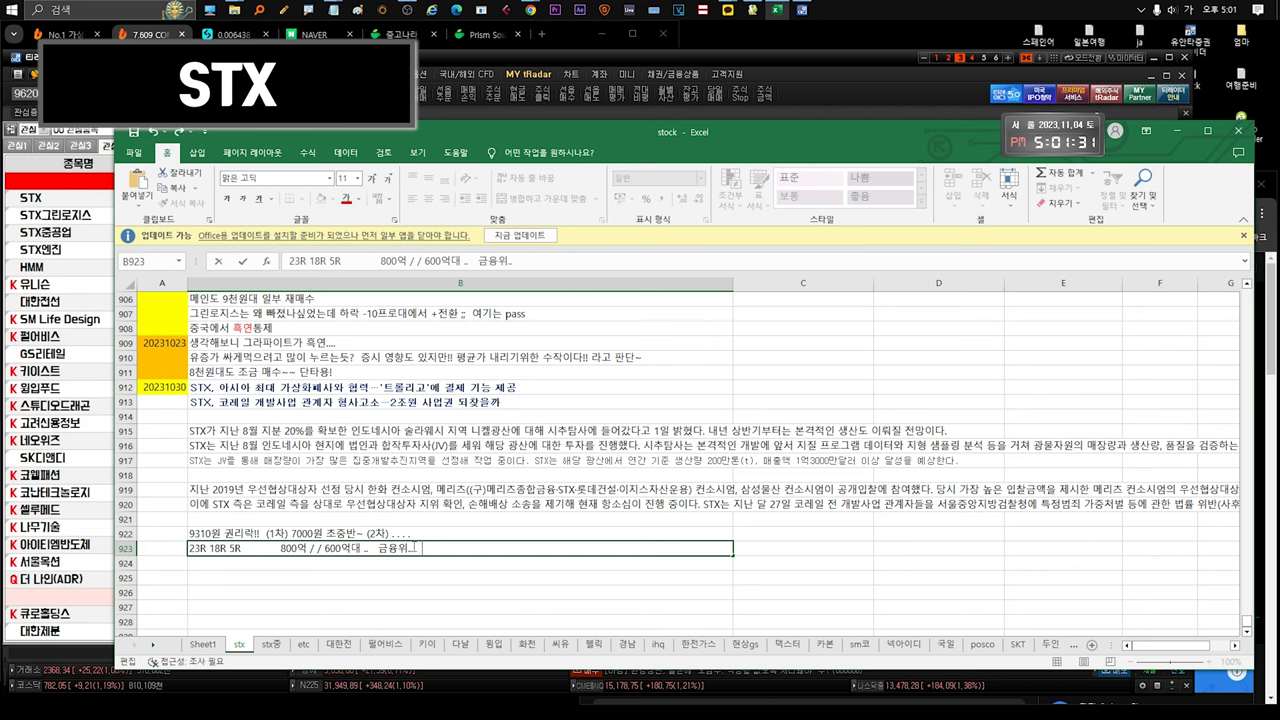
{"action": "type", "text": "카카오 2차저전지"}
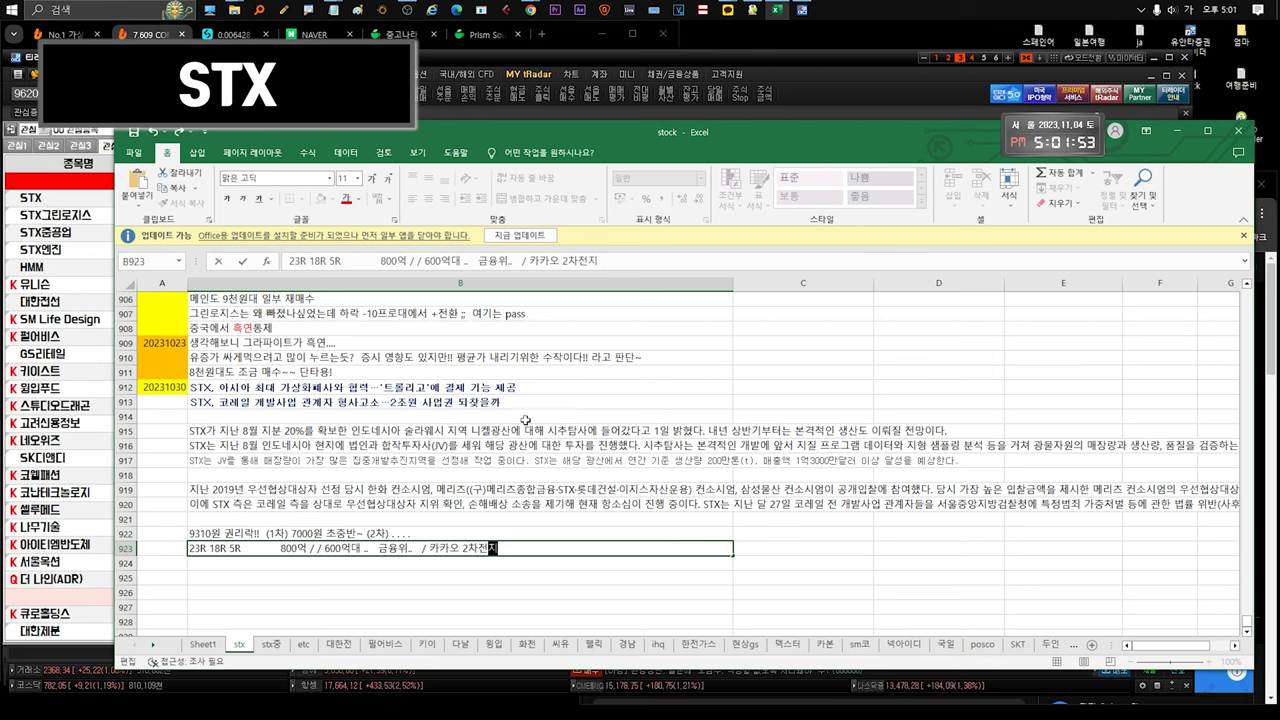
{"action": "double_click", "coordinate": [484, 551]}
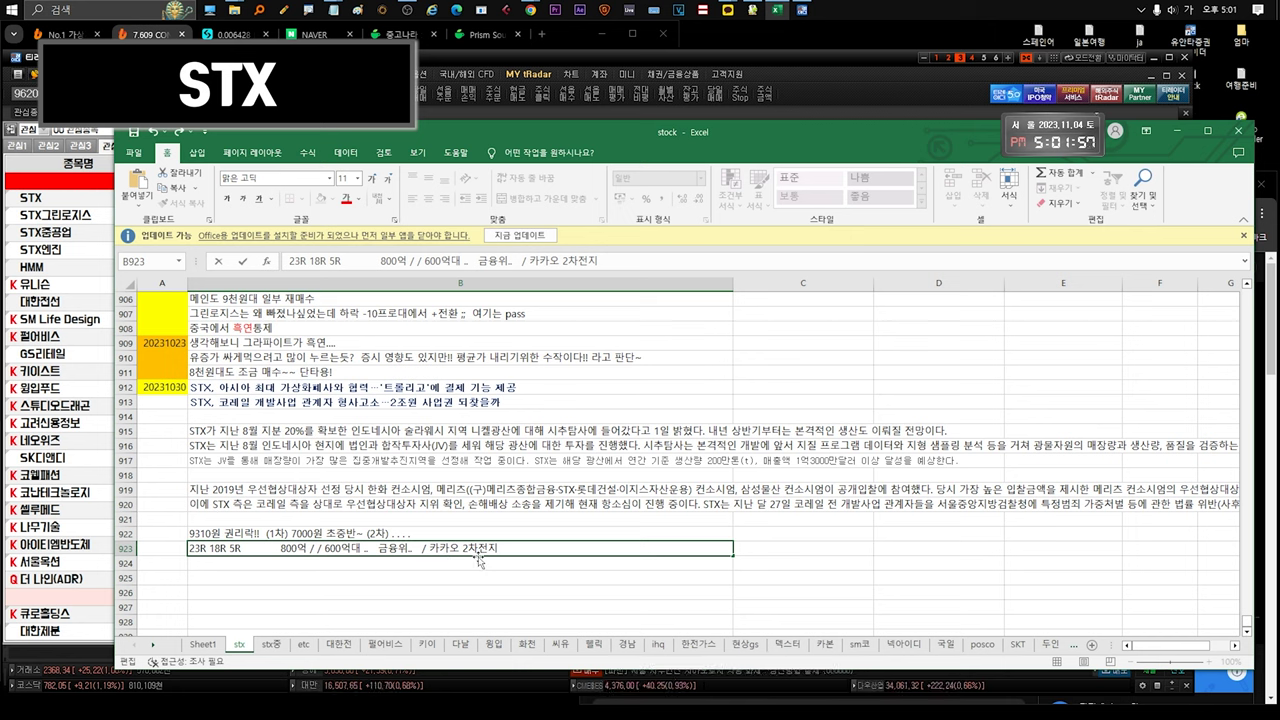
{"action": "key", "text": "Escape"}
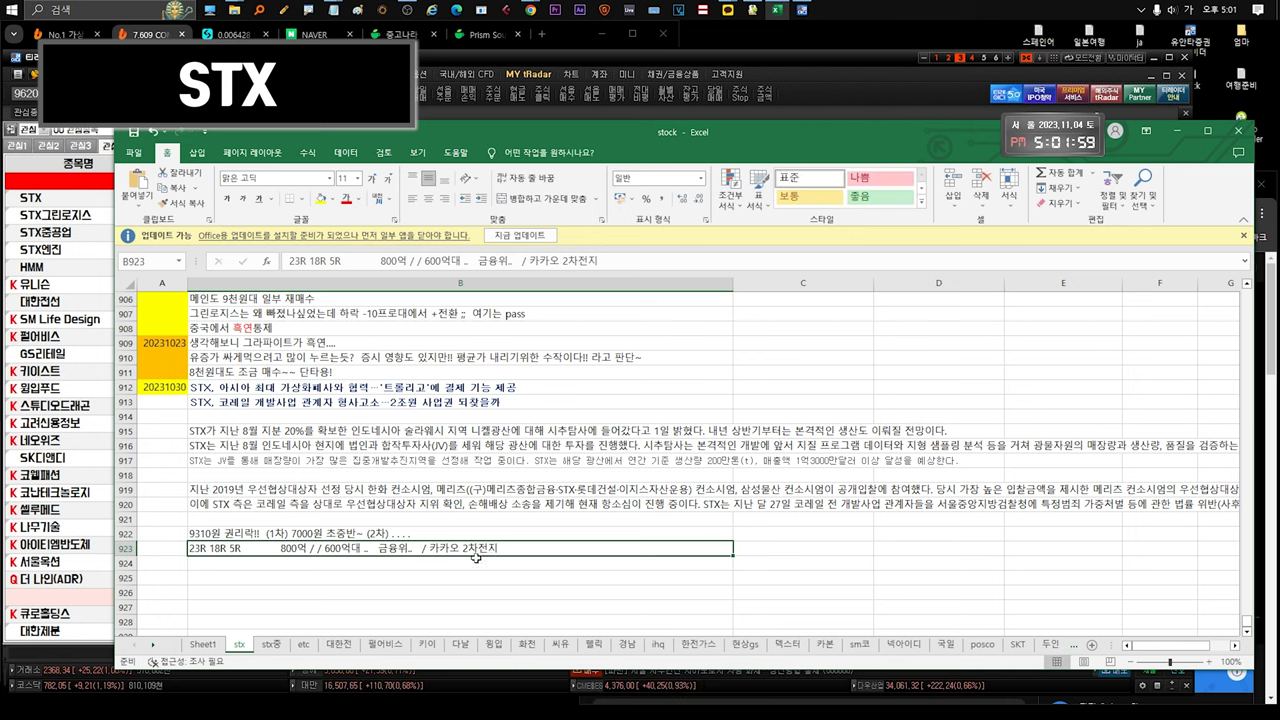
Enter the note "이라크 - 중동 아프리카 이슈~~" in B924, below the financing note
{"action": "left_click", "coordinate": [478, 562]}
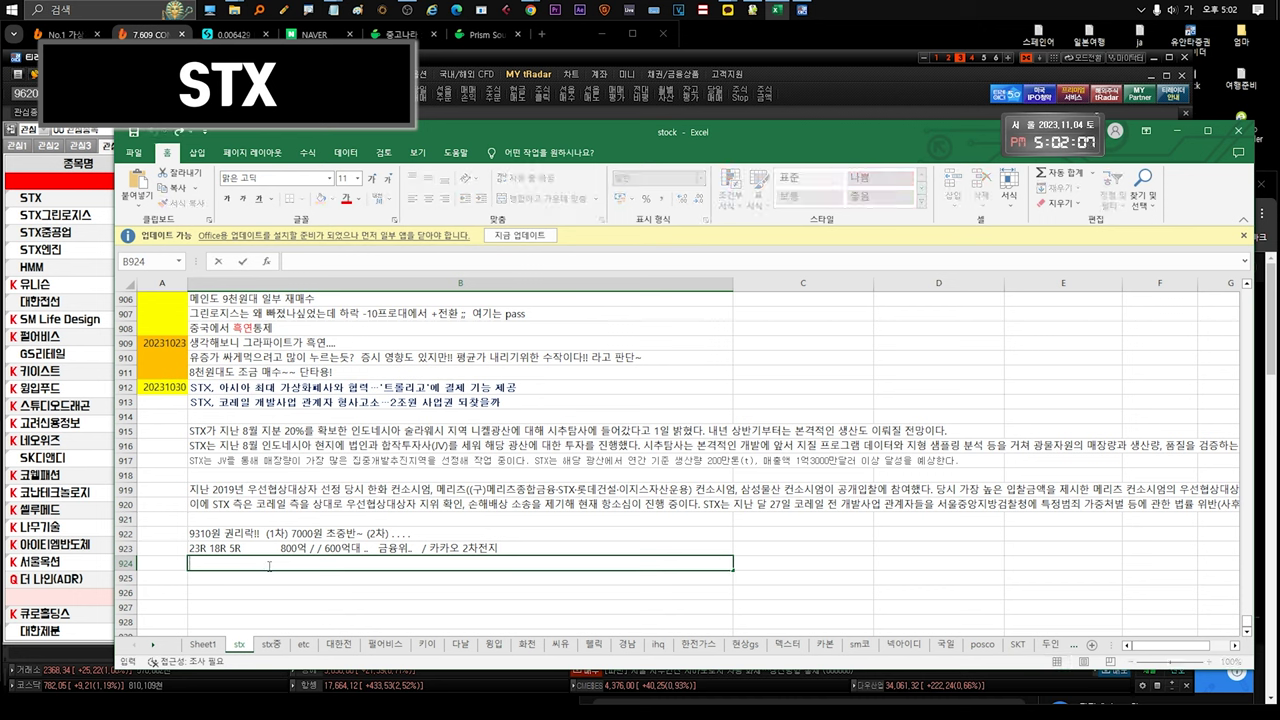
{"action": "type", "text": "ㅇ이라크"}
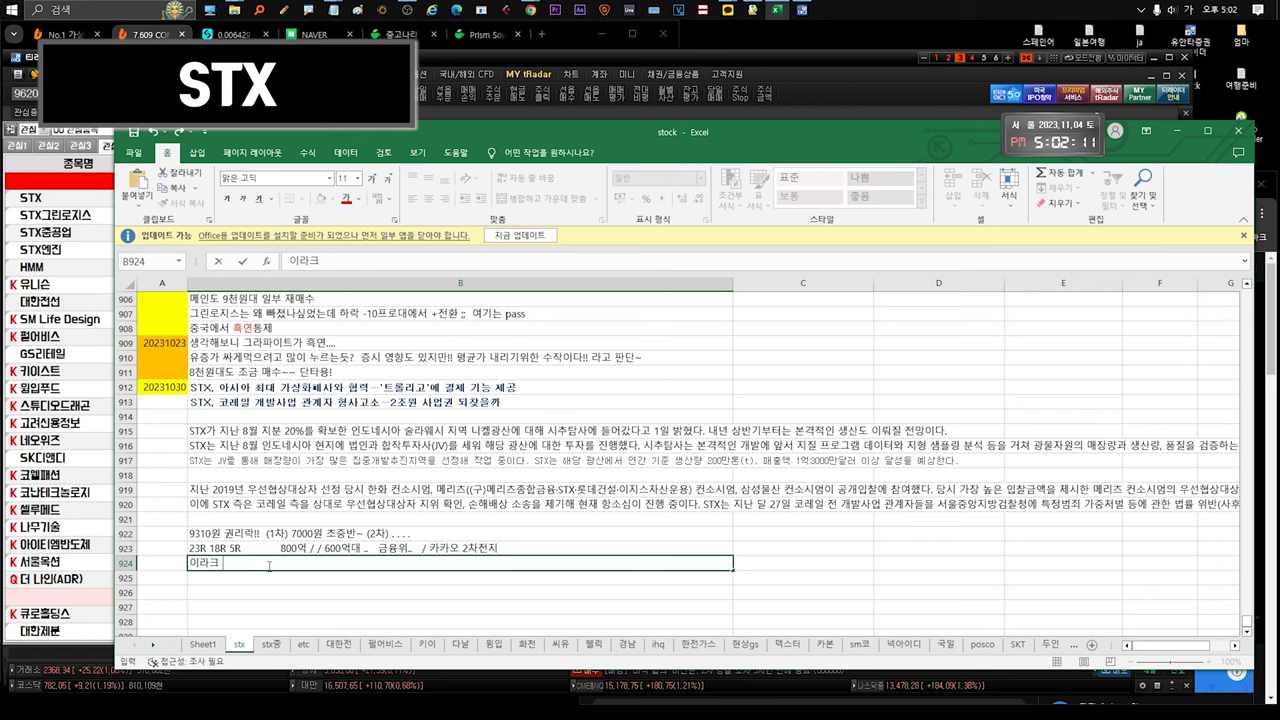
{"action": "type", "text": " - 중동 아프리카 이슈~~"}
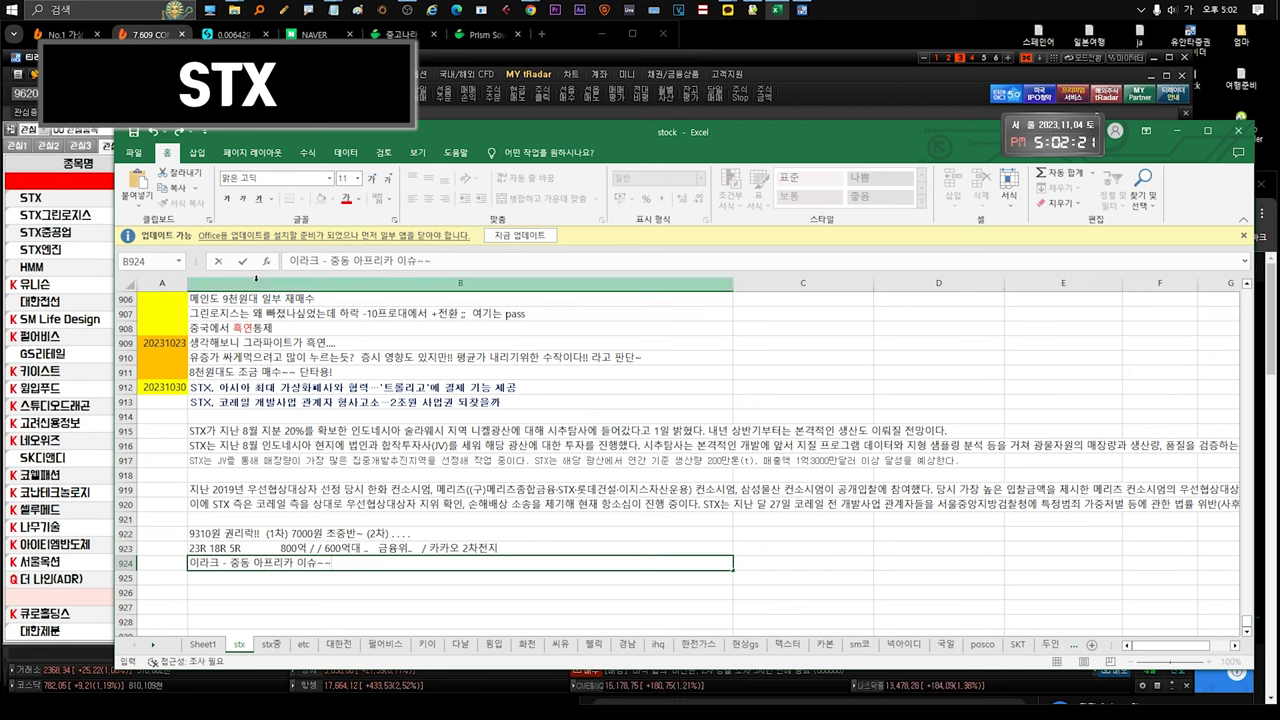
Switch to the tRadar trading program and open the STX daily chart to examine its price history
{"action": "left_click", "coordinate": [90, 214]}
{"action": "double_click", "coordinate": [88, 200]}
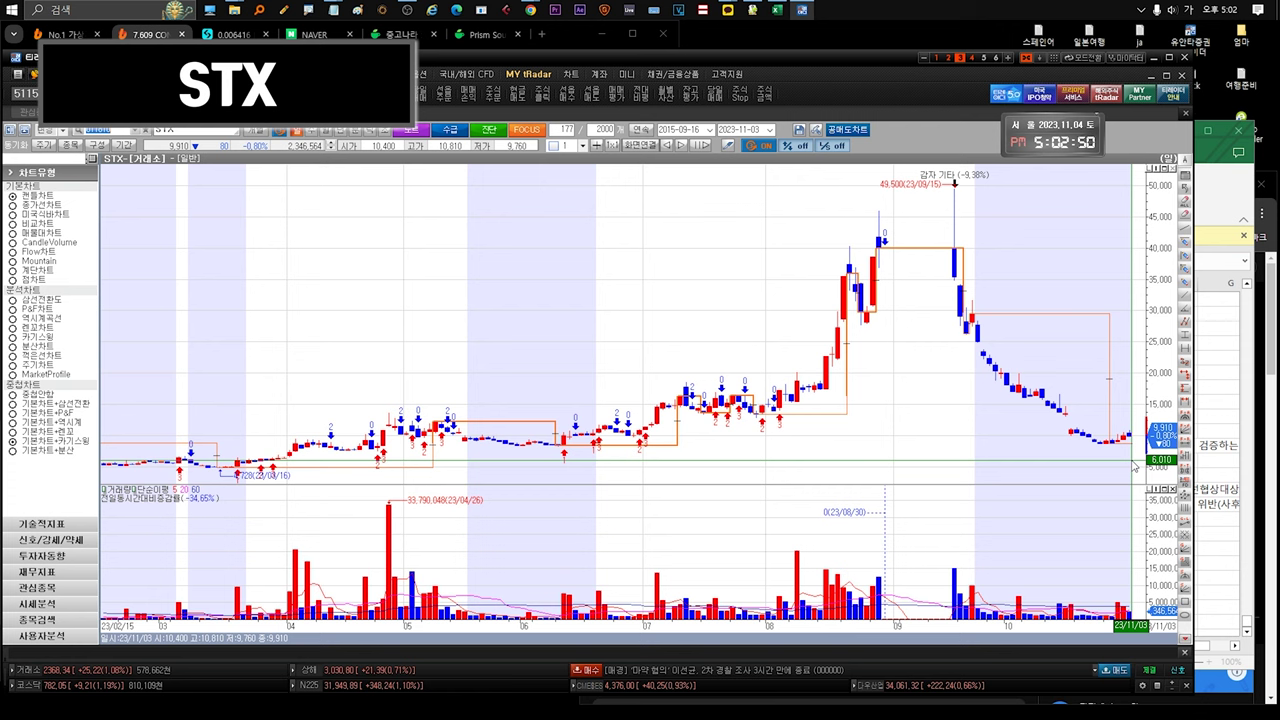
{"action": "mouse_move", "coordinate": [962, 208]}
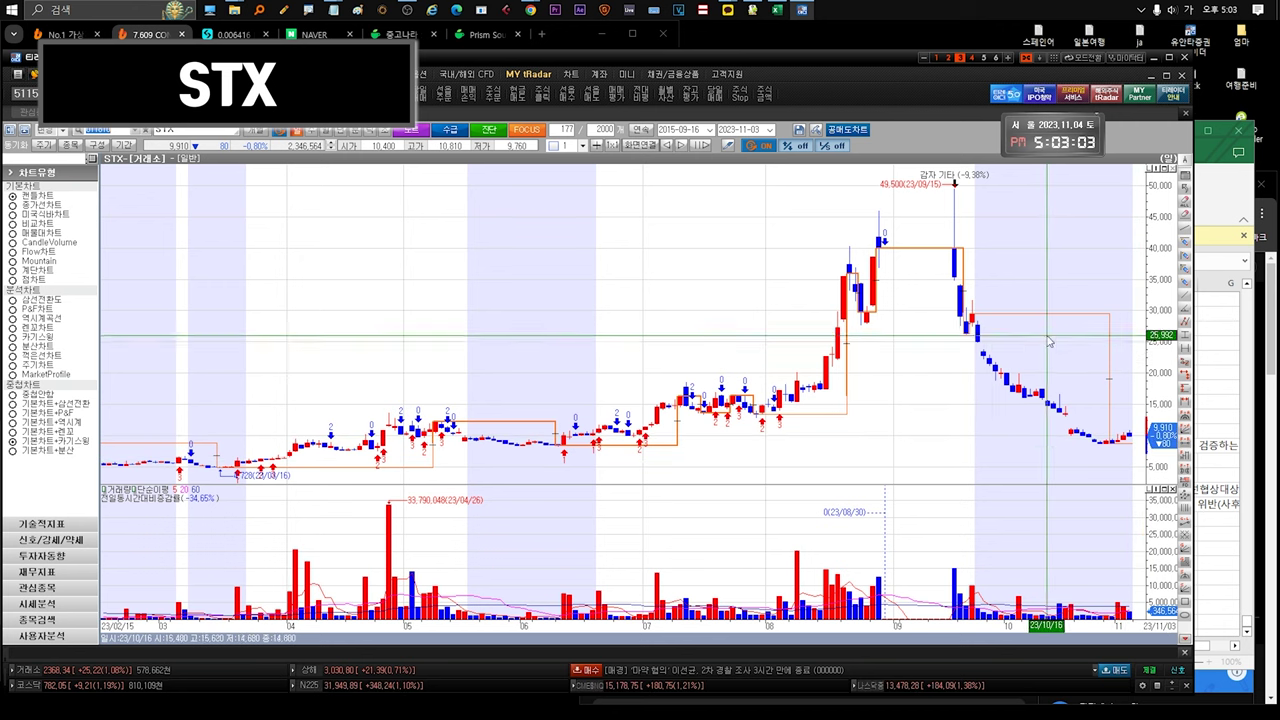
Return to the stock workbook, highlight "7000원 초중반~" in B922, and compare that price level with the STX chart
{"action": "left_click", "coordinate": [1207, 201]}
{"action": "left_click", "coordinate": [290, 534]}
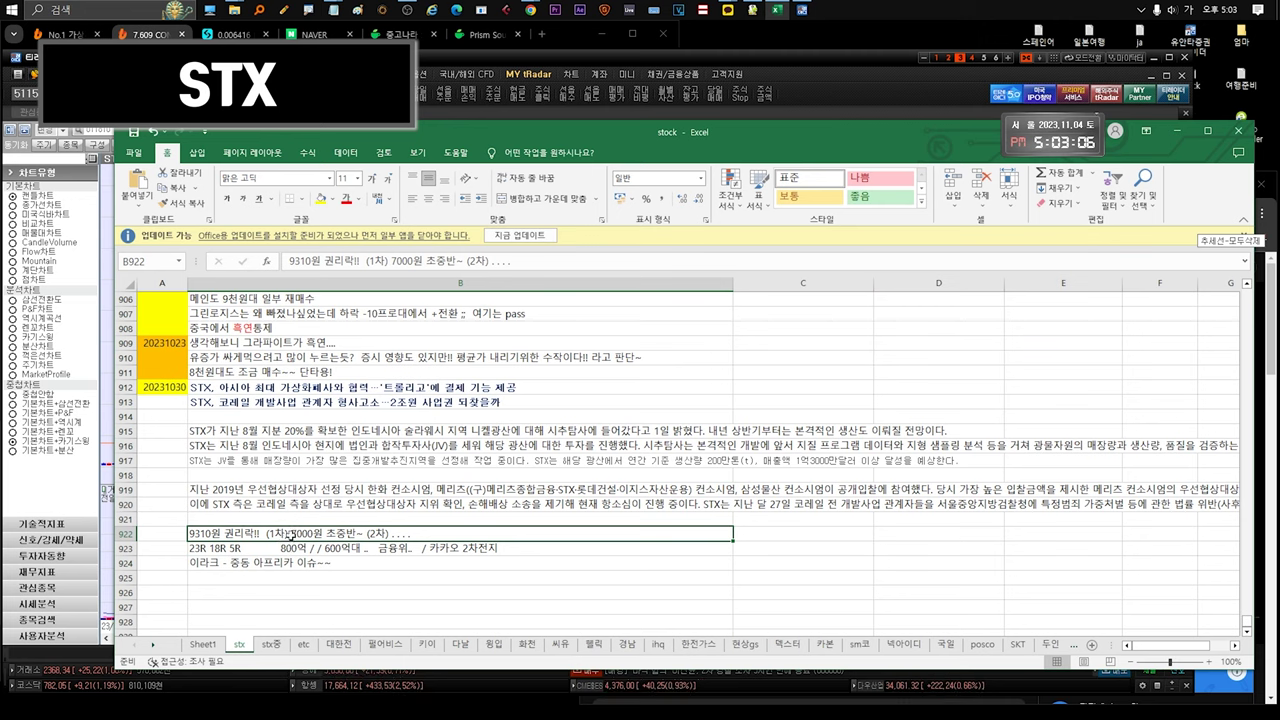
{"action": "double_click", "coordinate": [293, 534]}
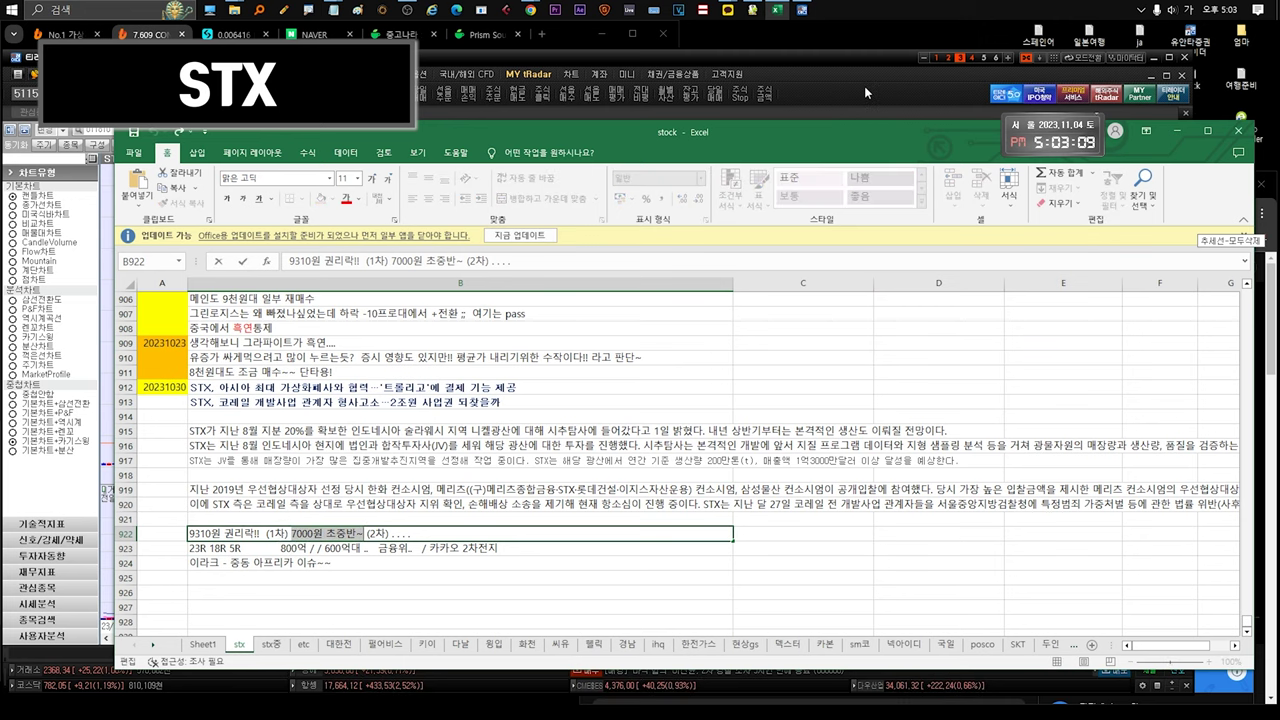
{"action": "left_click", "coordinate": [864, 86]}
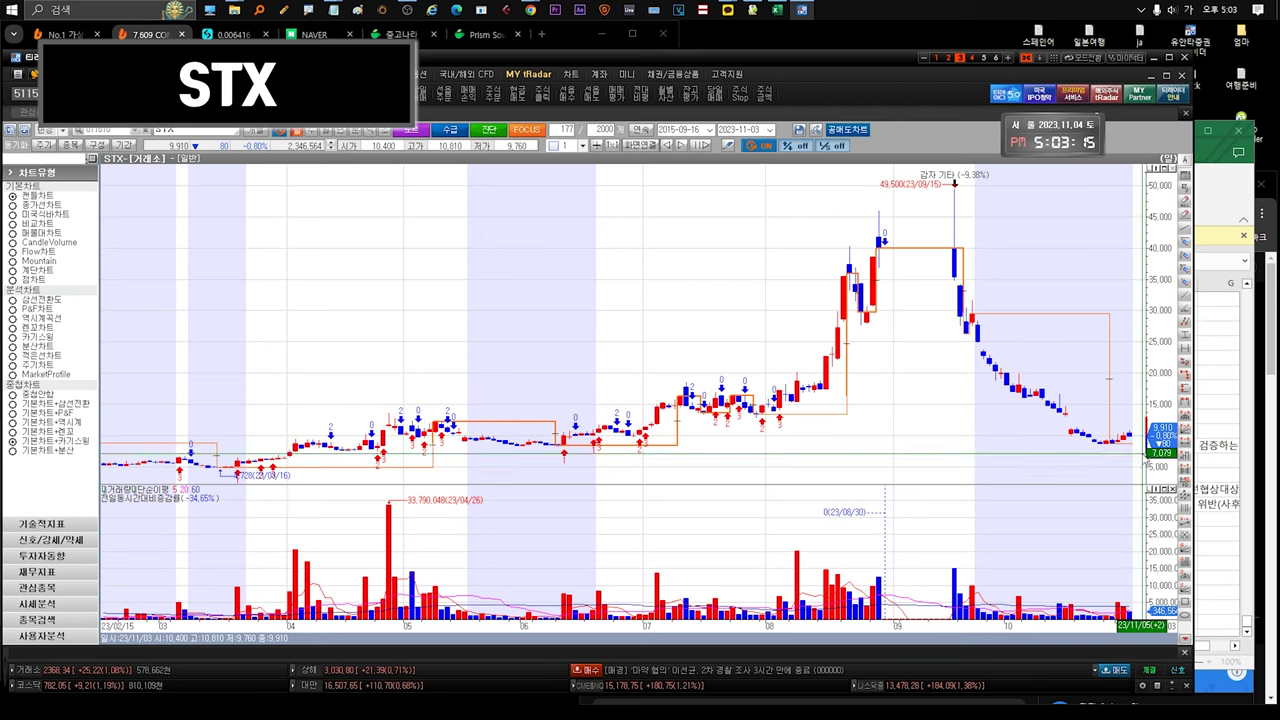
Highlight the first issue price in the B922 note again and examine the decline and latest candles on the STX chart
{"action": "left_click", "coordinate": [1205, 198]}
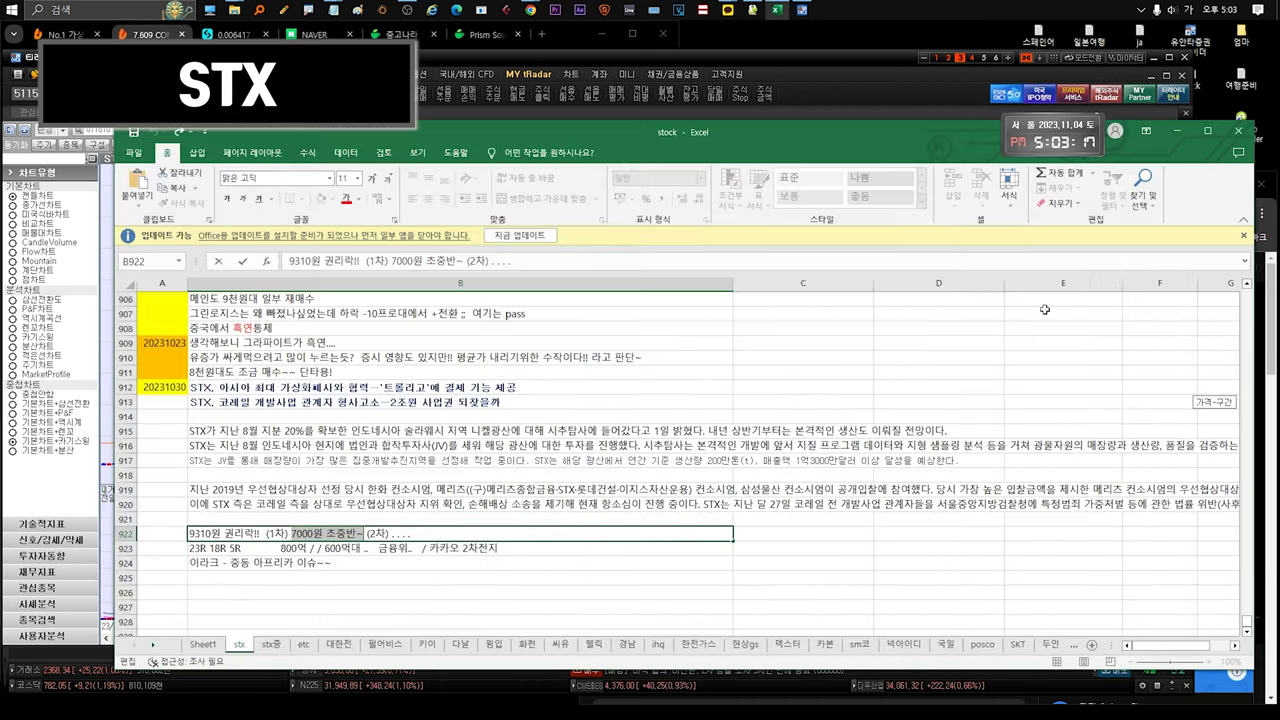
{"action": "left_click", "coordinate": [348, 533]}
{"action": "left_click_drag", "start_coordinate": [363, 533], "coordinate": [292, 533]}
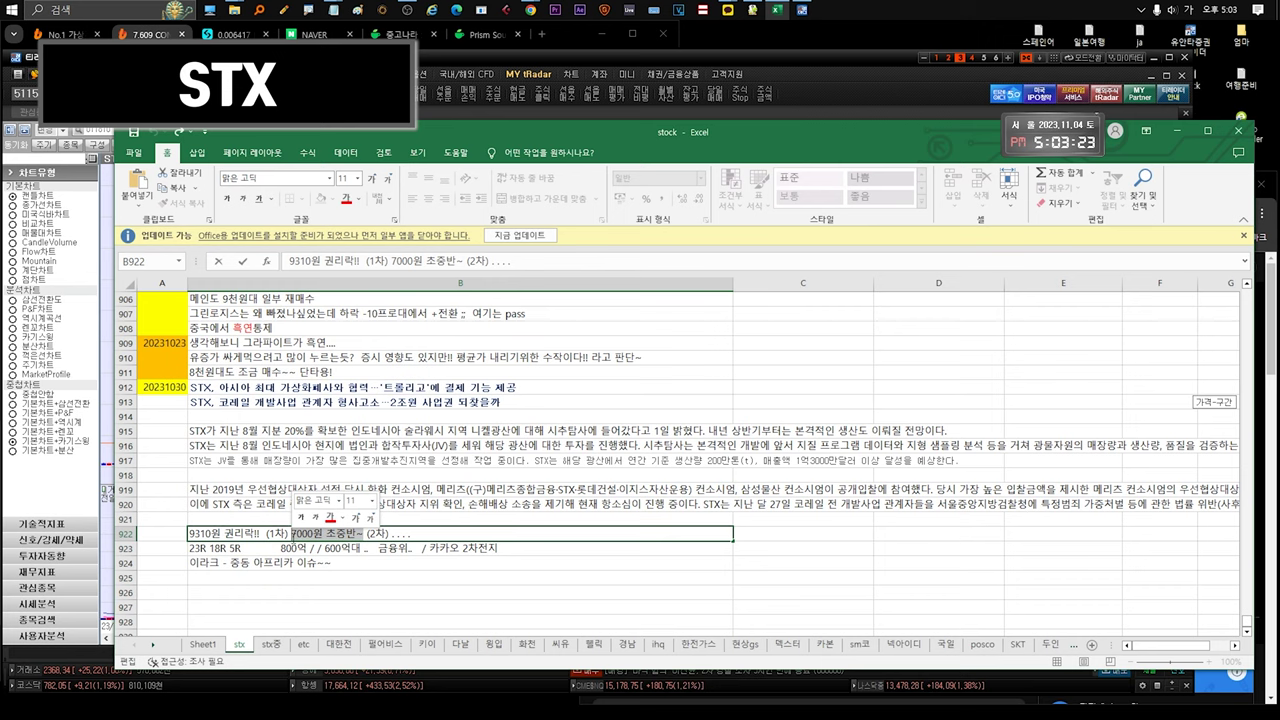
{"action": "left_click", "coordinate": [879, 91]}
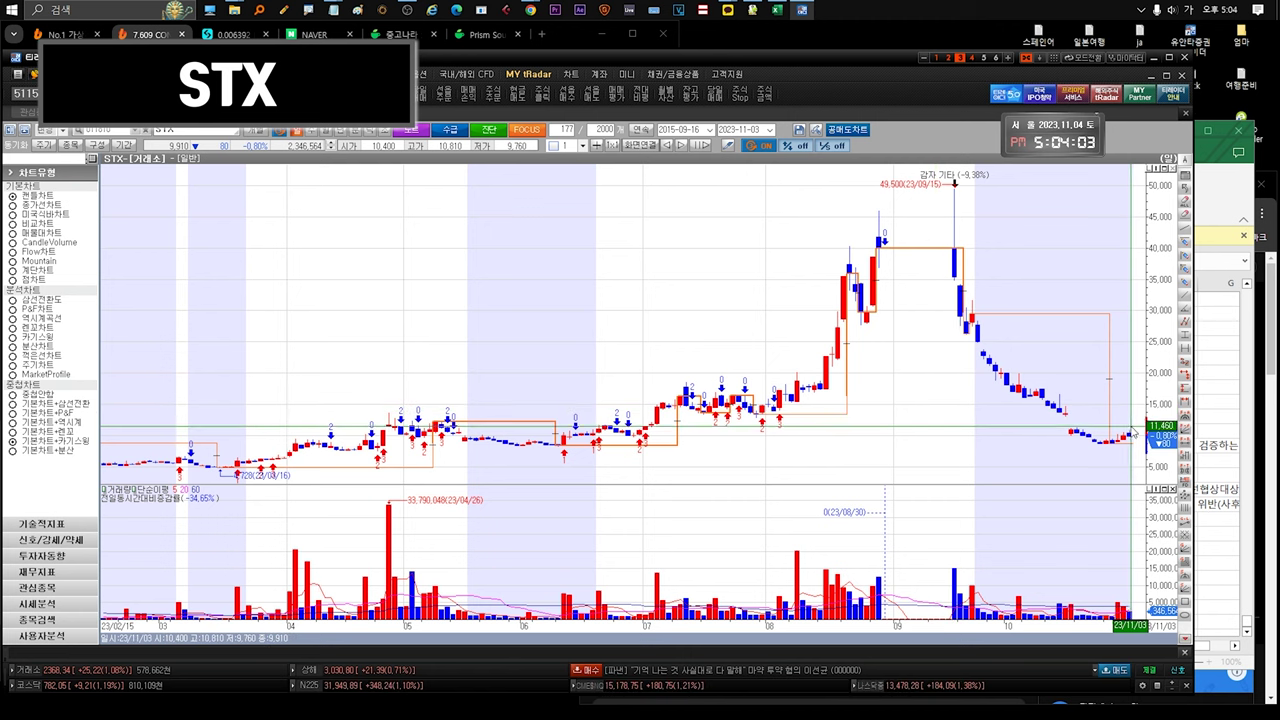
{"action": "mouse_move", "coordinate": [1063, 413]}
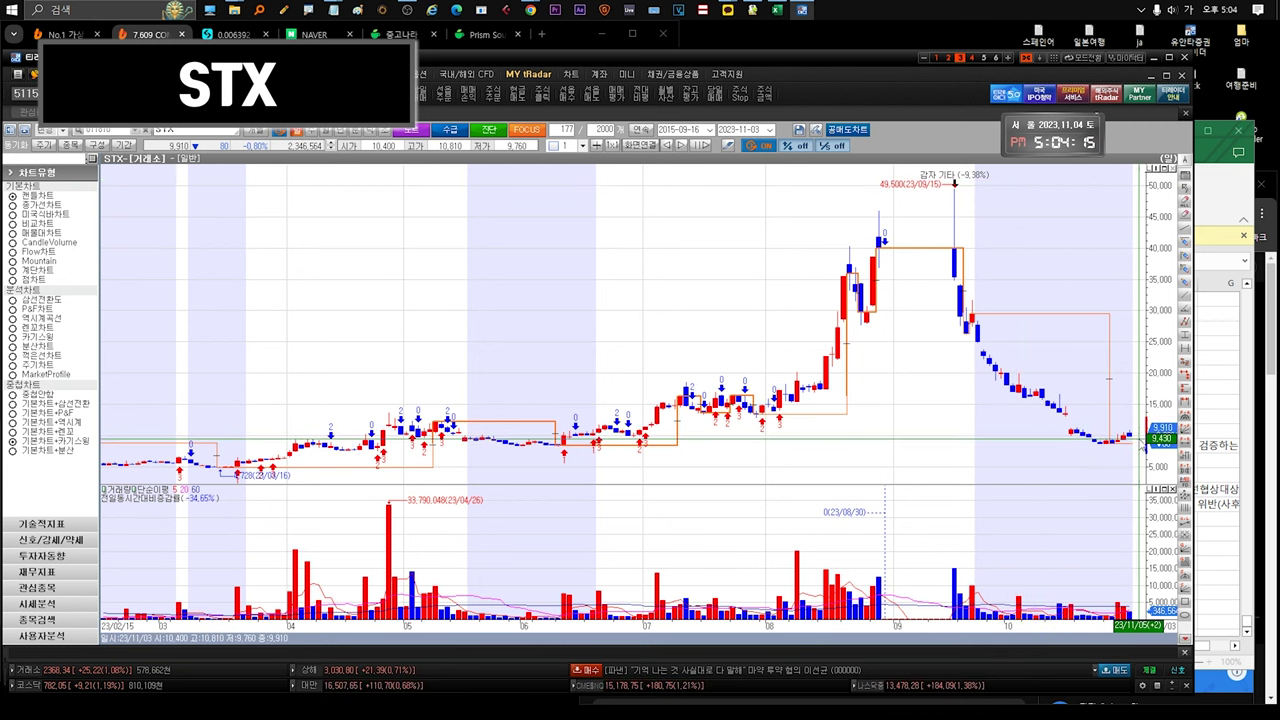
{"action": "mouse_move", "coordinate": [1084, 432]}
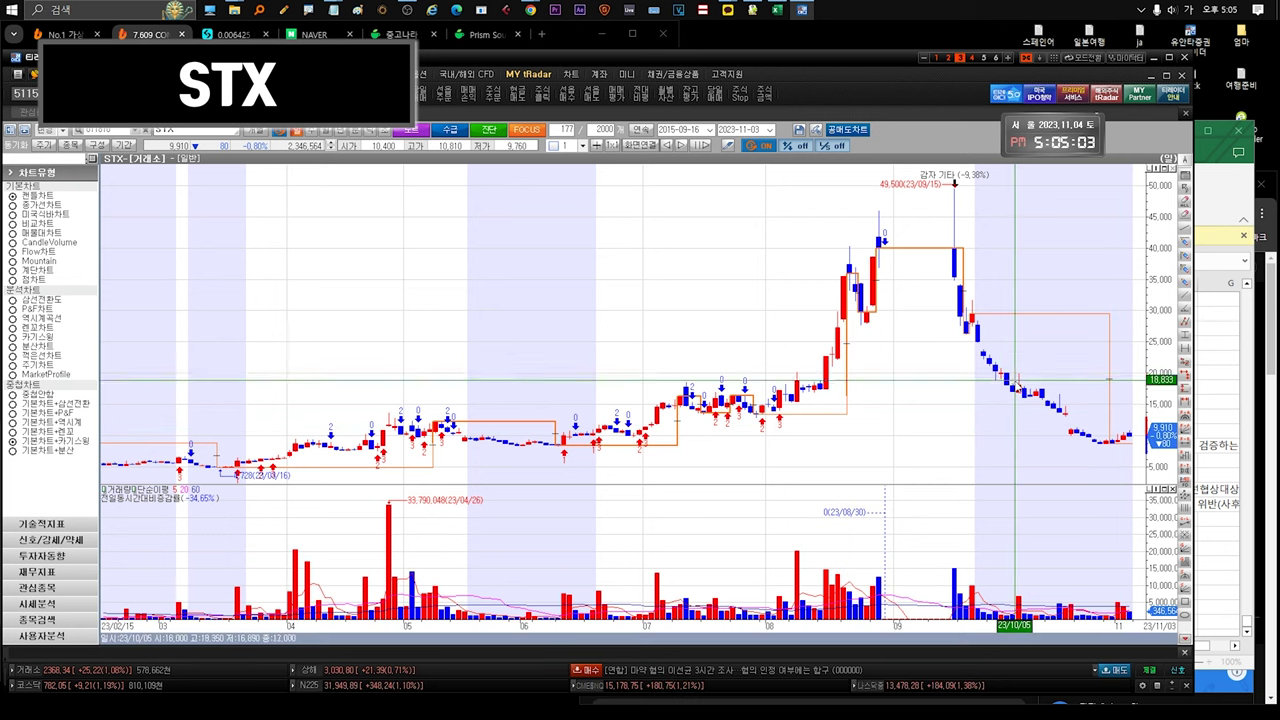
Select STX그린로지스 in the watchlist and examine its daily chart, comparing its quote with the STX row
{"action": "key", "text": "ctrl+Tab"}
{"action": "left_click", "coordinate": [78, 224]}
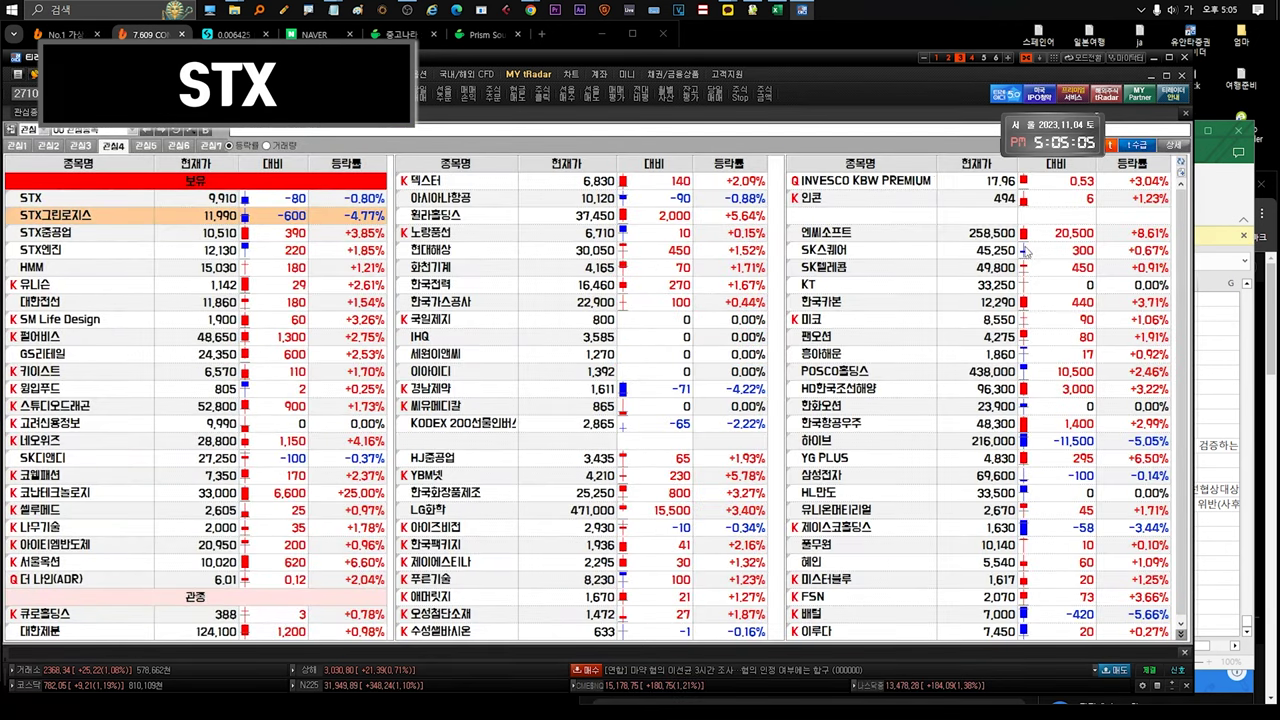
{"action": "key", "text": "ctrl+Tab"}
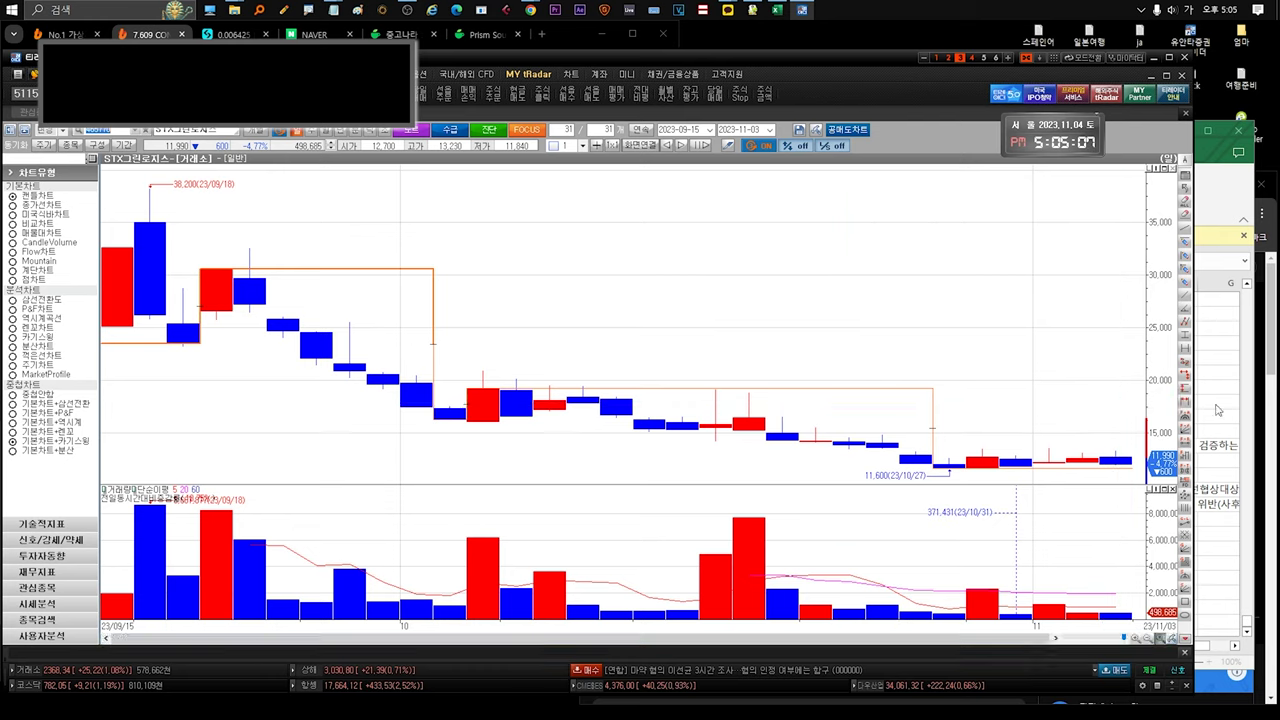
{"action": "key", "text": "ctrl+Tab"}
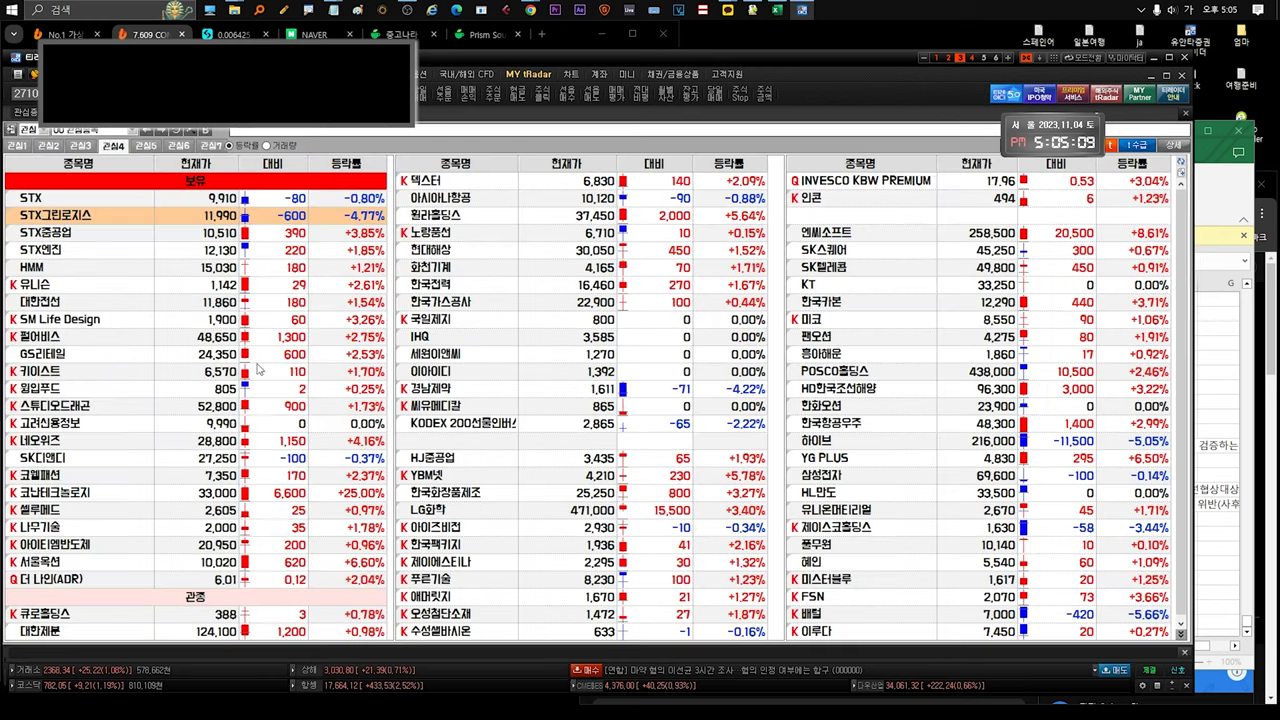
{"action": "left_click", "coordinate": [183, 205]}
{"action": "left_click", "coordinate": [180, 214]}
{"action": "left_click", "coordinate": [176, 205]}
{"action": "left_click", "coordinate": [172, 220]}
{"action": "key", "text": "ctrl+Tab"}
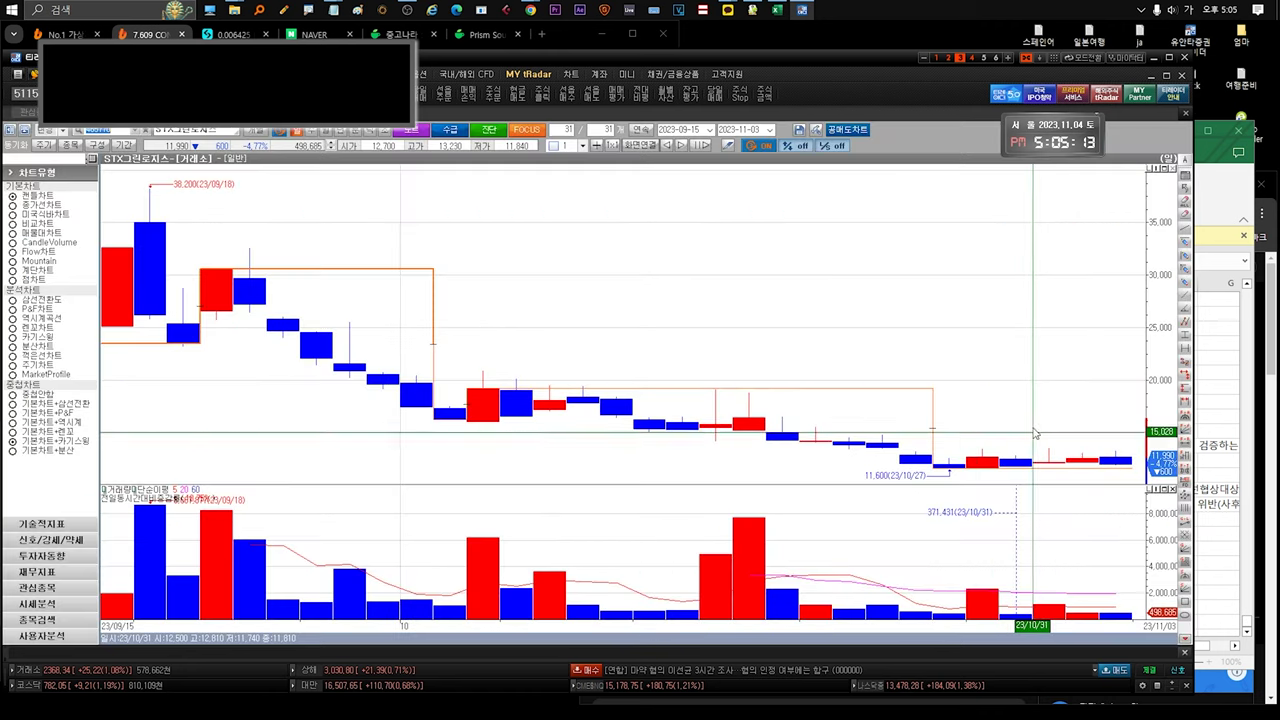
Recheck the STX and STX그린로지스 rows in the watchlist and examine the October candles on the STX그린로지스 chart
{"action": "key", "text": "ctrl+Tab"}
{"action": "left_click", "coordinate": [138, 199]}
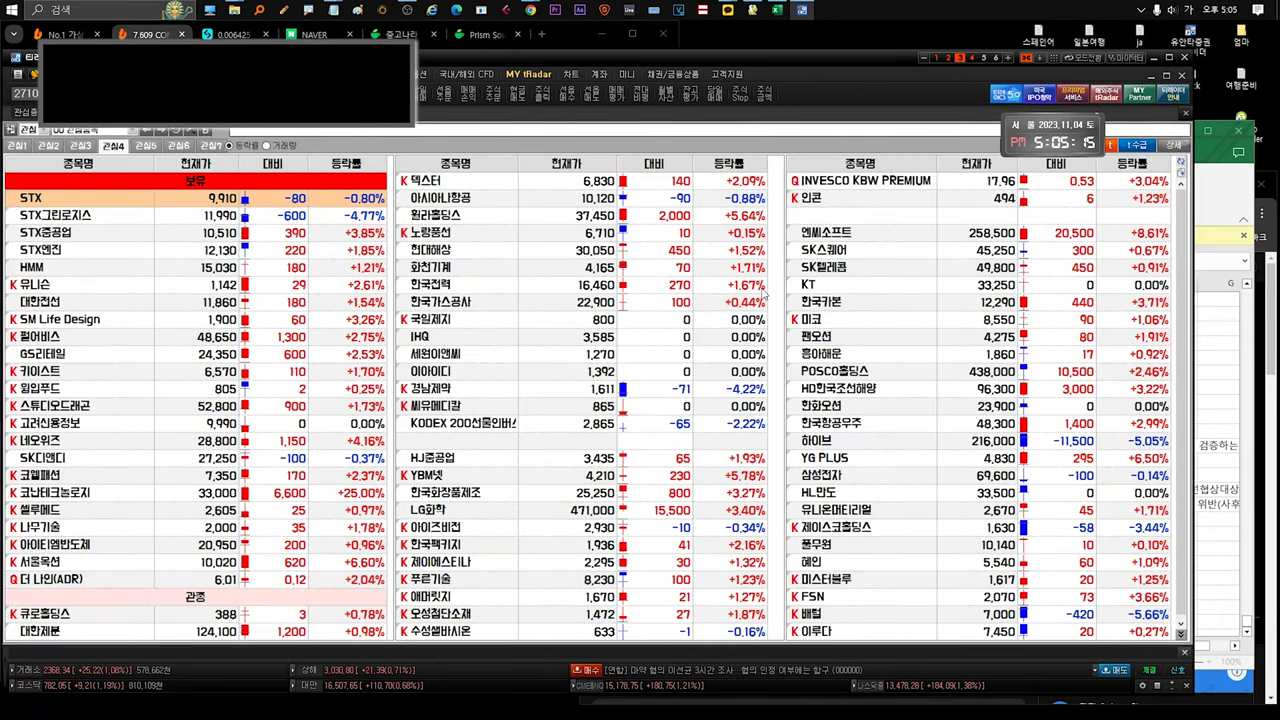
{"action": "left_click", "coordinate": [156, 218]}
{"action": "key", "text": "ctrl+Tab"}
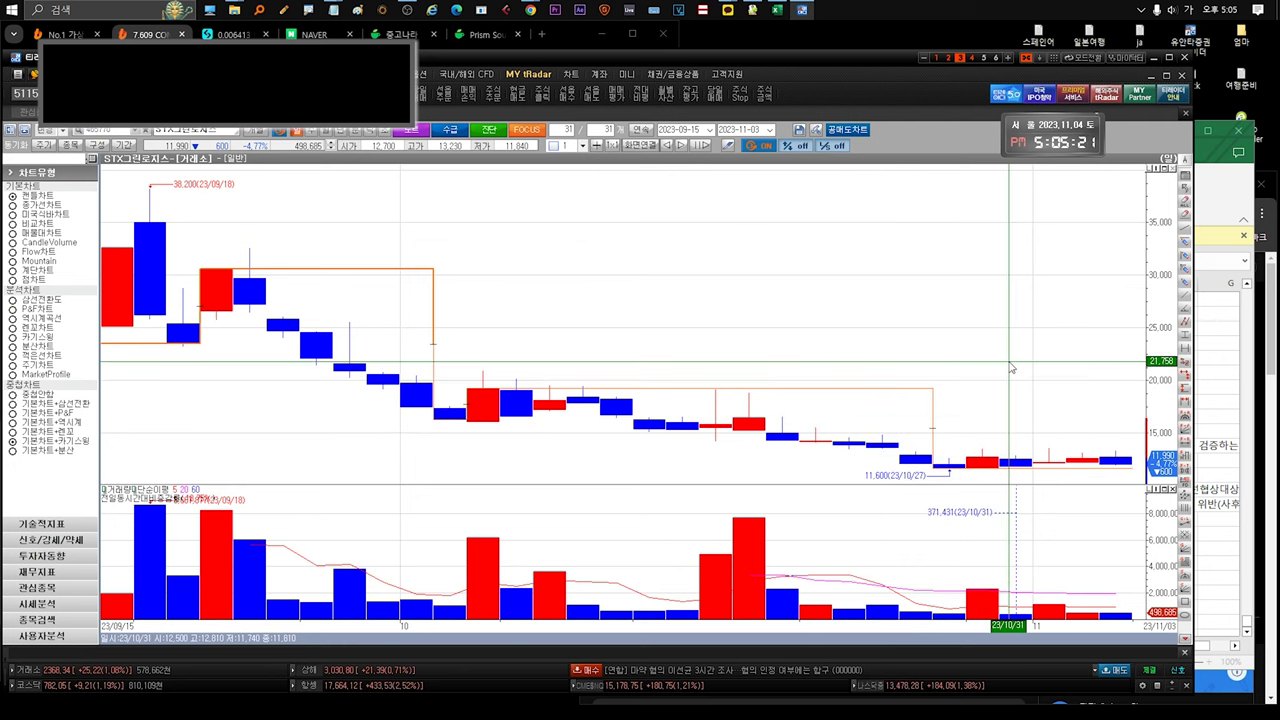
{"action": "mouse_move", "coordinate": [1103, 466]}
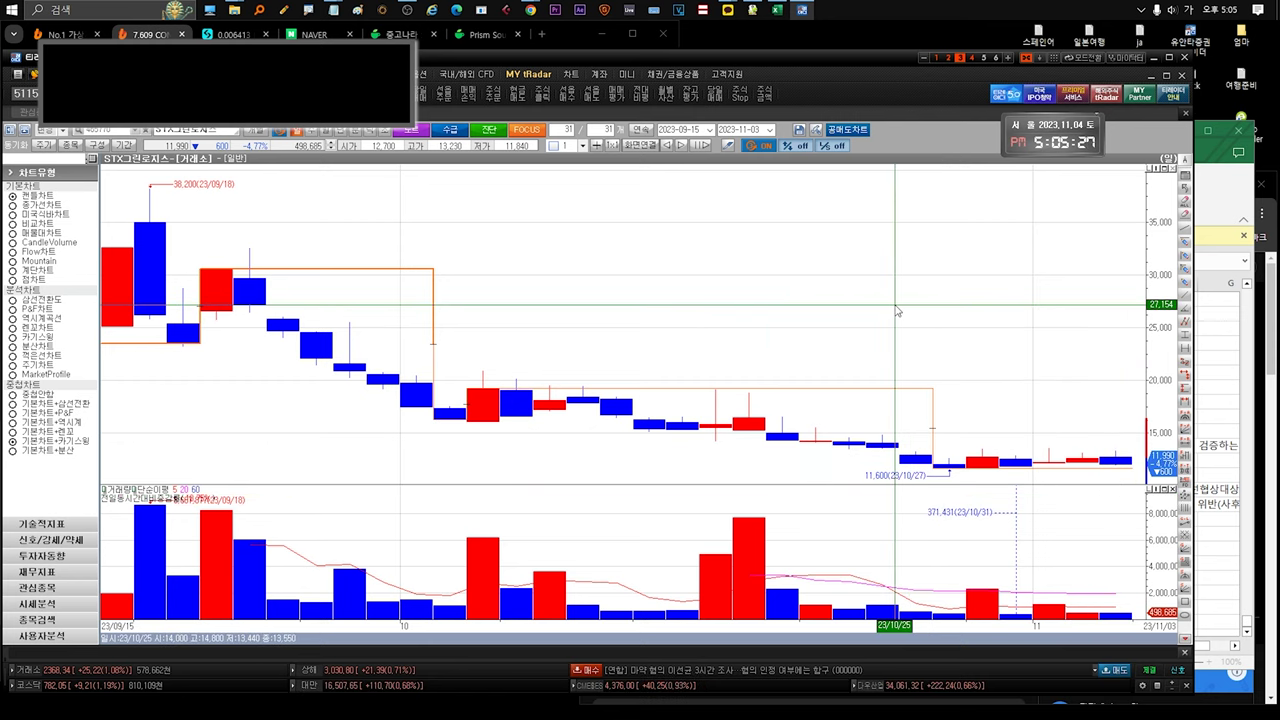
{"action": "key", "text": "ctrl+Tab"}
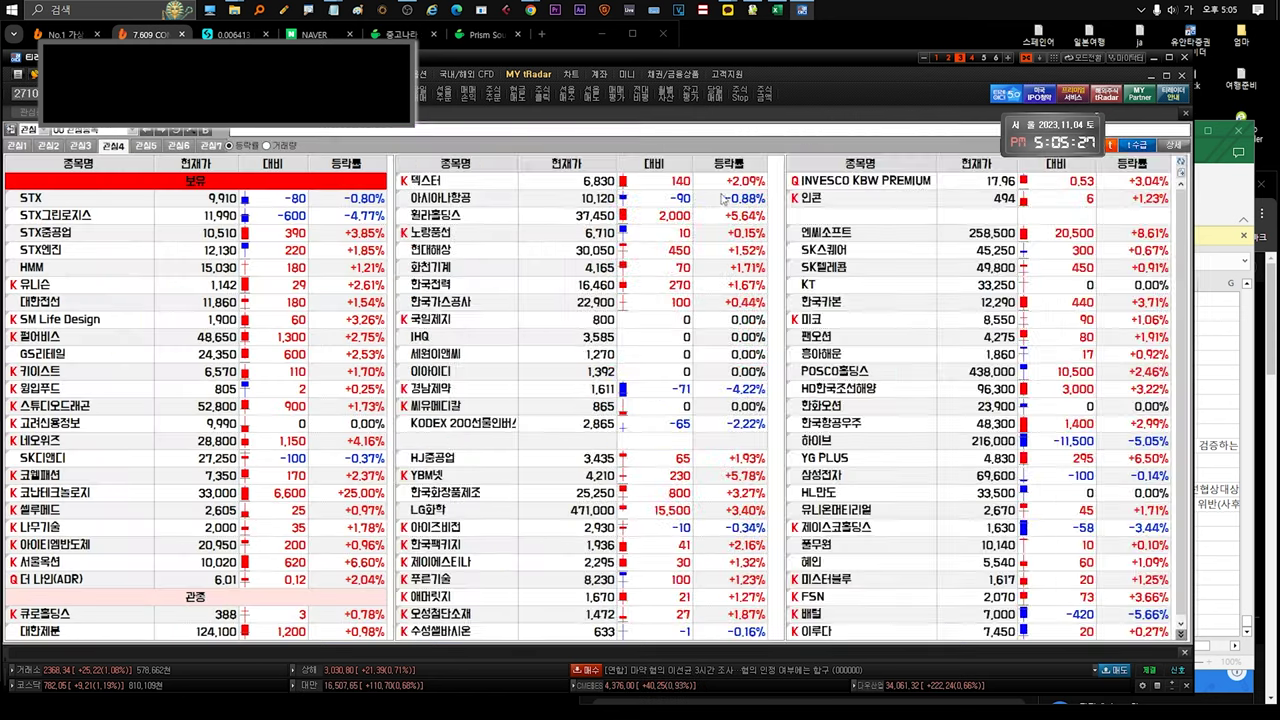
{"action": "left_click", "coordinate": [92, 214]}
{"action": "key", "text": "ctrl+Tab"}
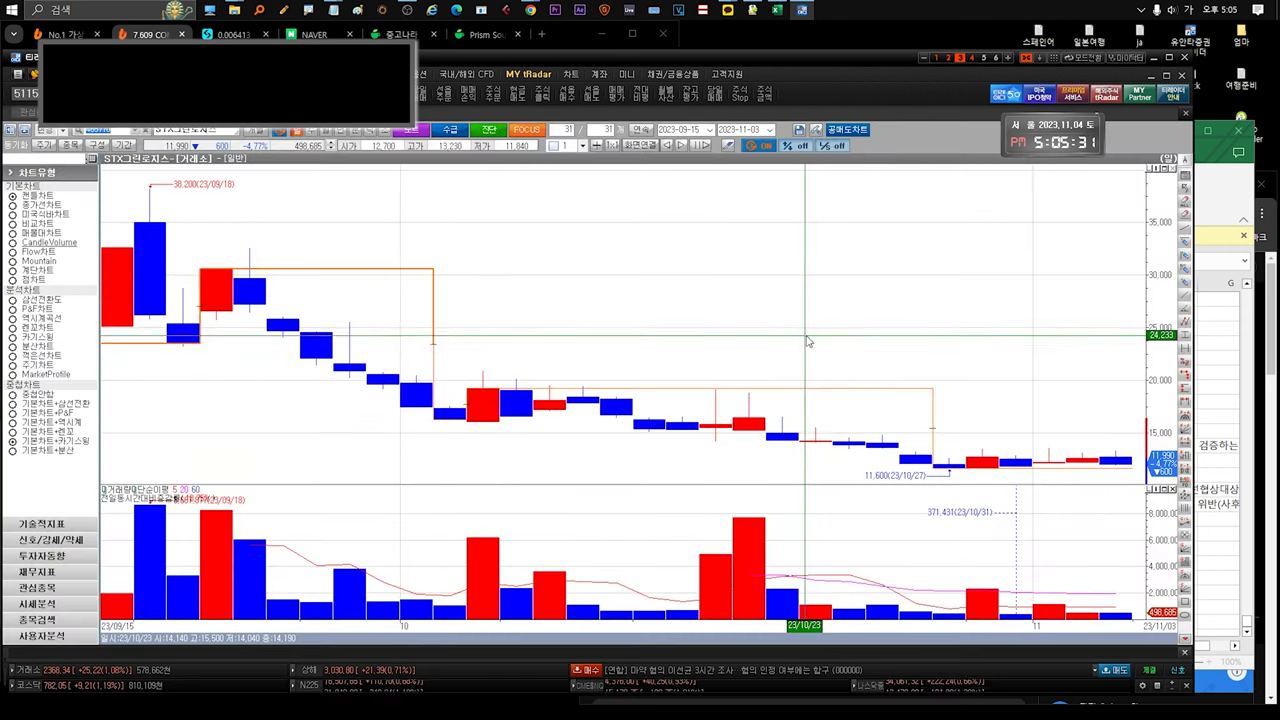
{"action": "key", "text": "ctrl+Tab"}
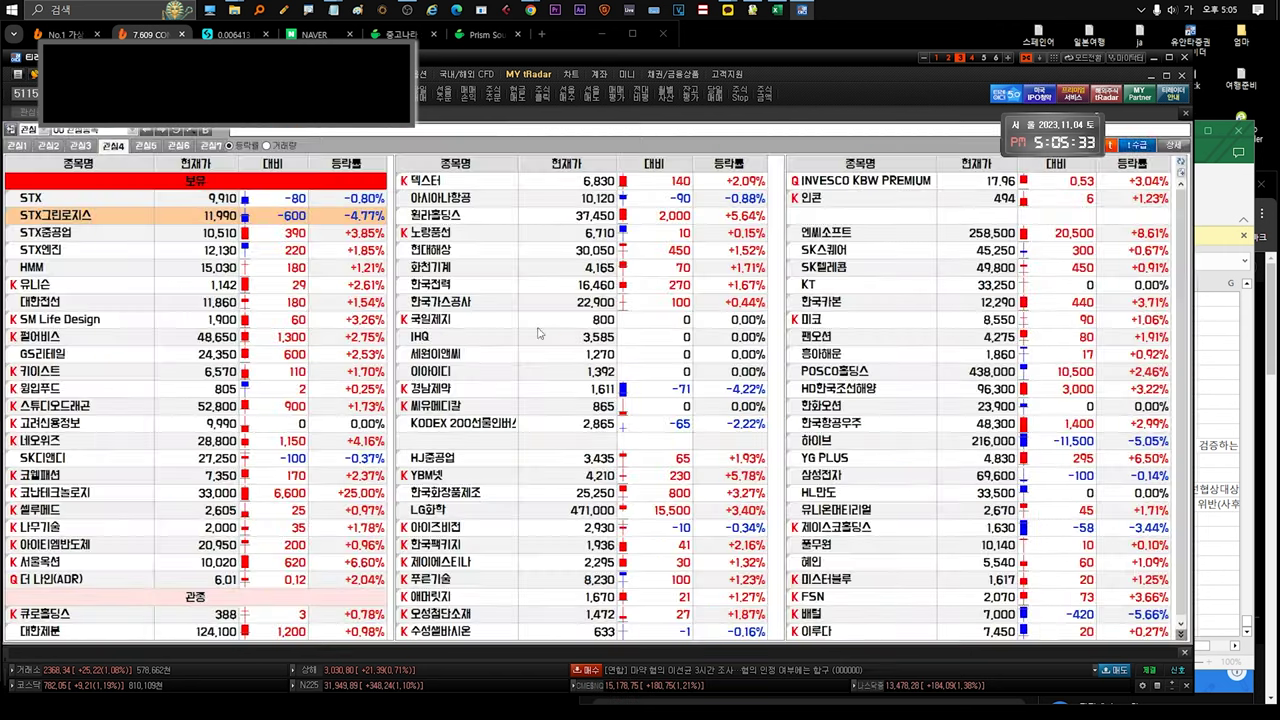
Switch to the stock workbook, open the stx중 sheet, and select the ship engine supply contract headline in B577
{"action": "left_click", "coordinate": [125, 232]}
{"action": "left_click", "coordinate": [120, 220]}
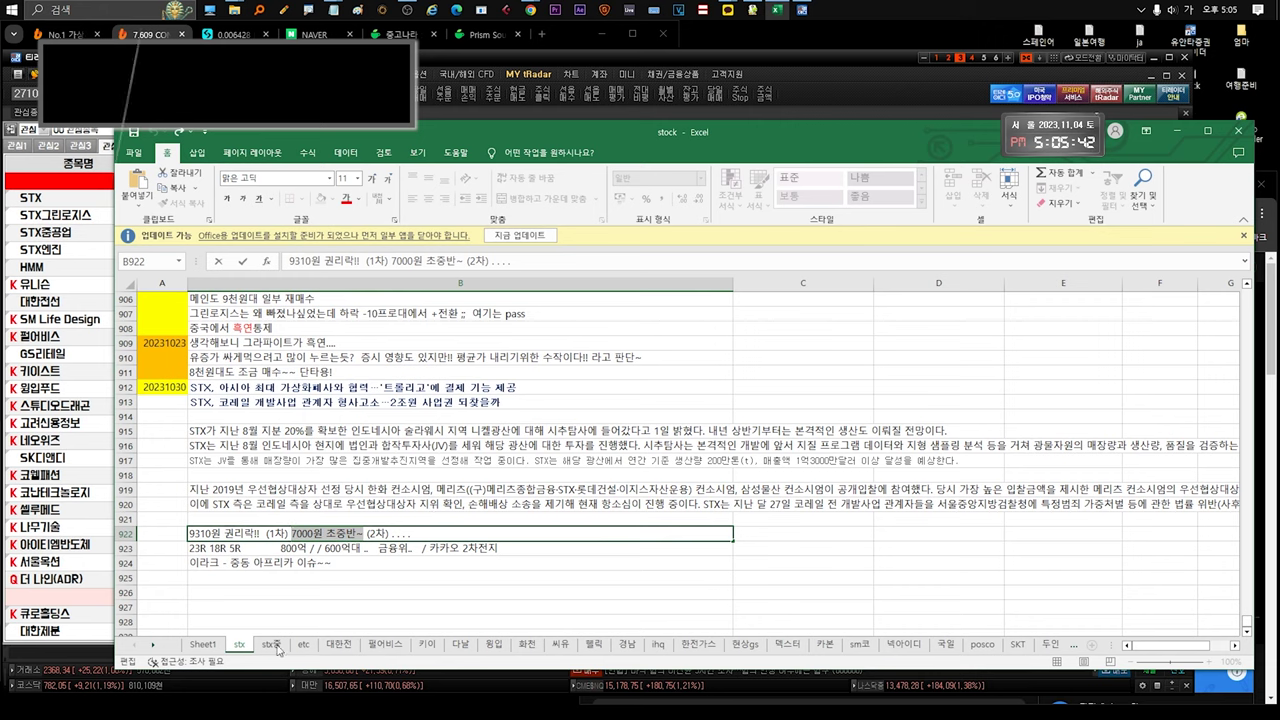
{"action": "left_click", "coordinate": [271, 645]}
{"action": "left_click", "coordinate": [244, 400]}
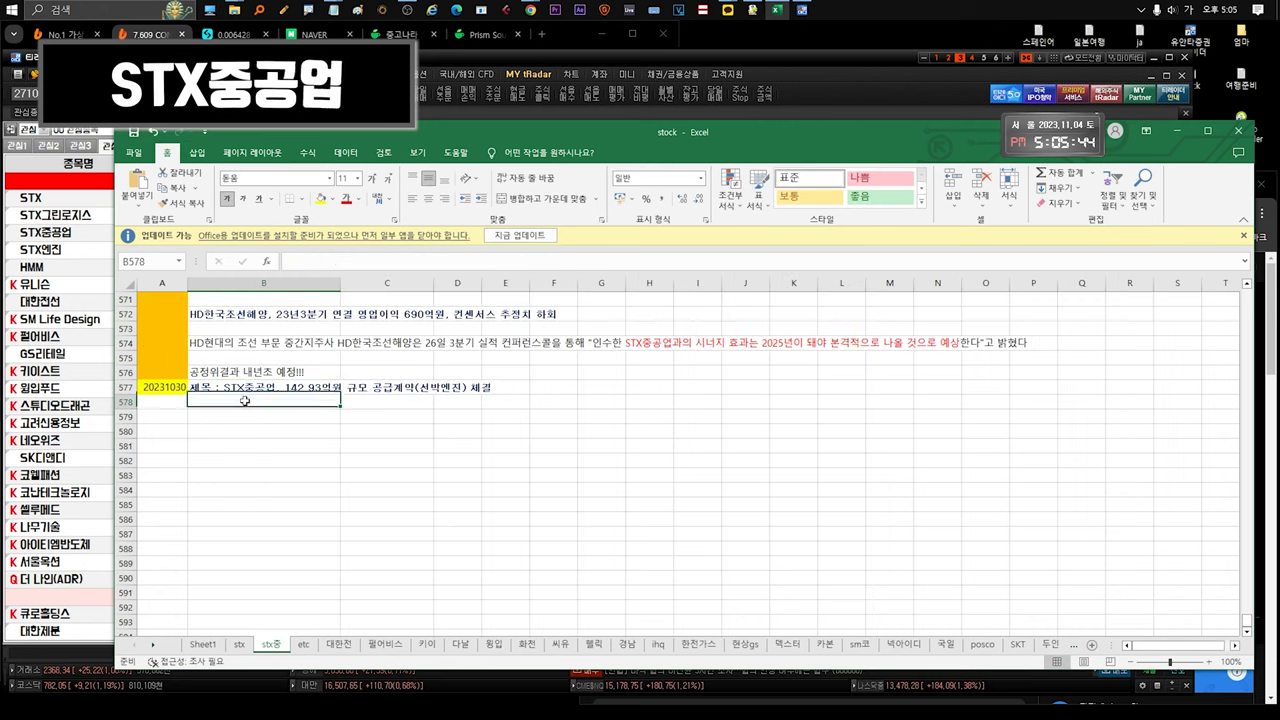
{"action": "left_click", "coordinate": [271, 386]}
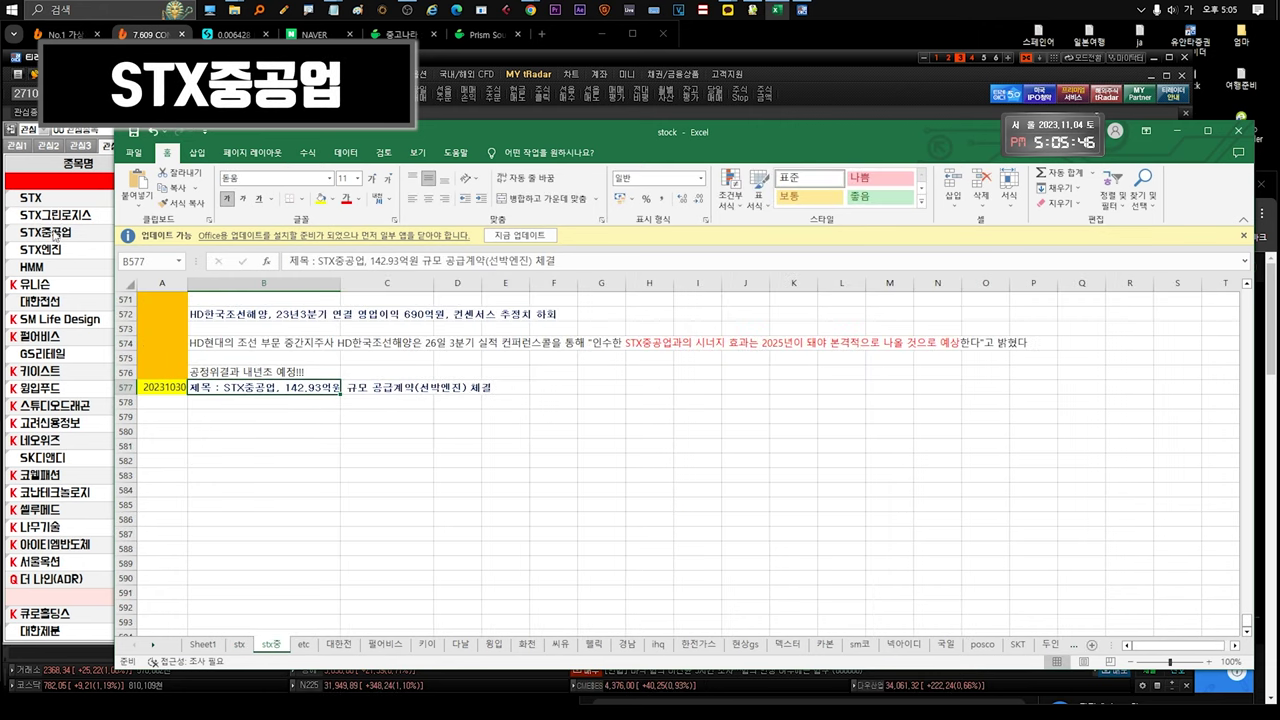
Open the STX중공업 daily chart in tRadar, narrow it to the 2022–2023 period, and compare it with the watchlist quote
{"action": "key", "text": "alt+Tab"}
{"action": "key", "text": "Return"}
{"action": "scroll", "coordinate": [365, 390], "scroll_direction": "down", "scroll_amount": 5}
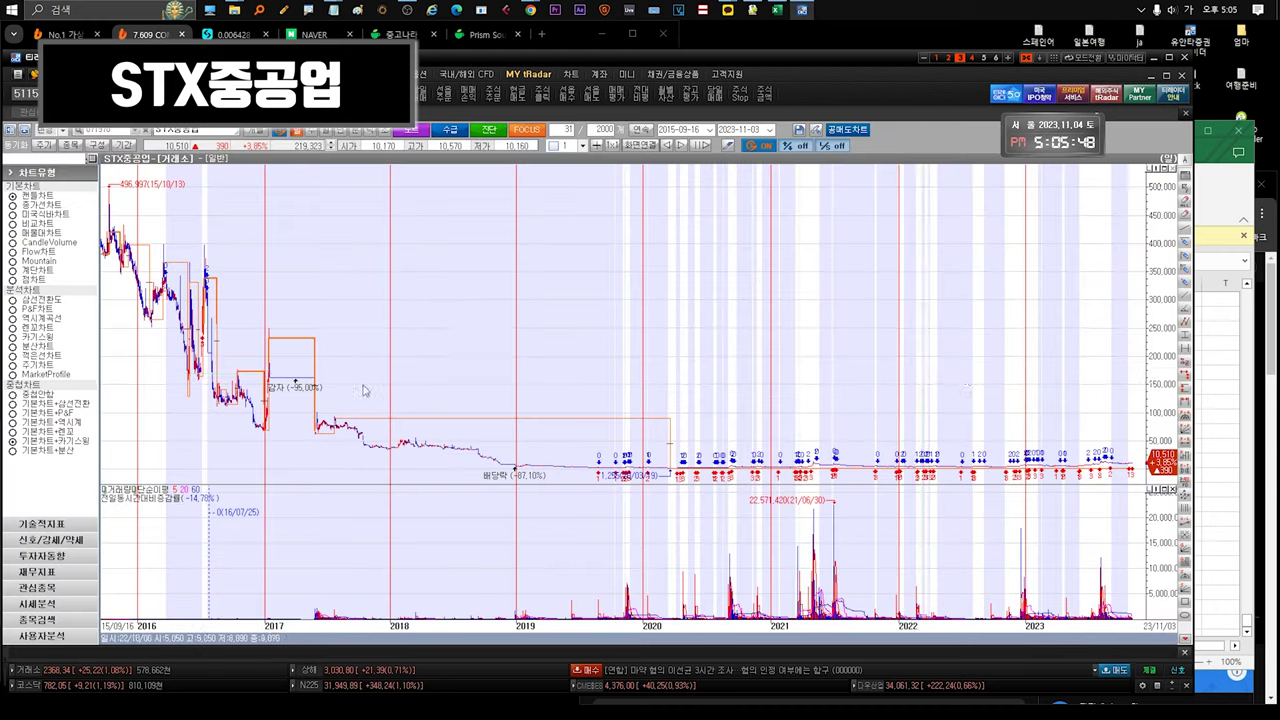
{"action": "scroll", "coordinate": [1090, 340], "scroll_direction": "up", "scroll_amount": 3}
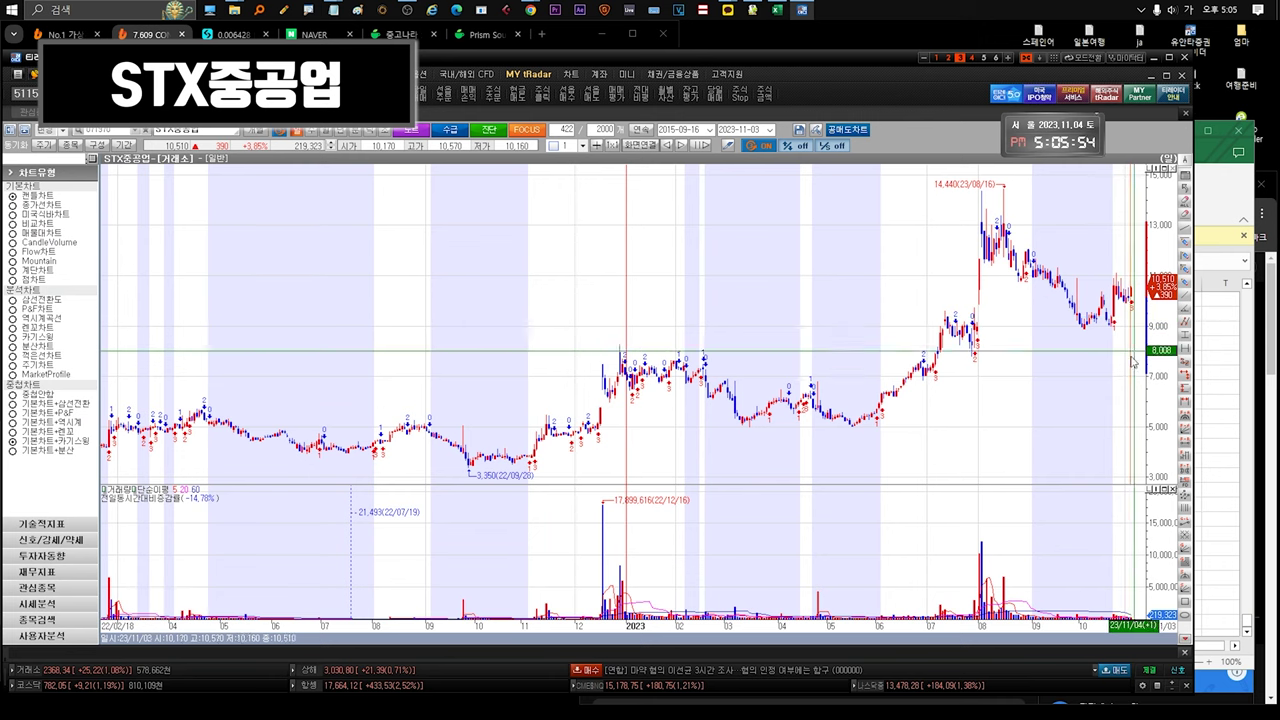
{"action": "key", "text": "ctrl+Tab"}
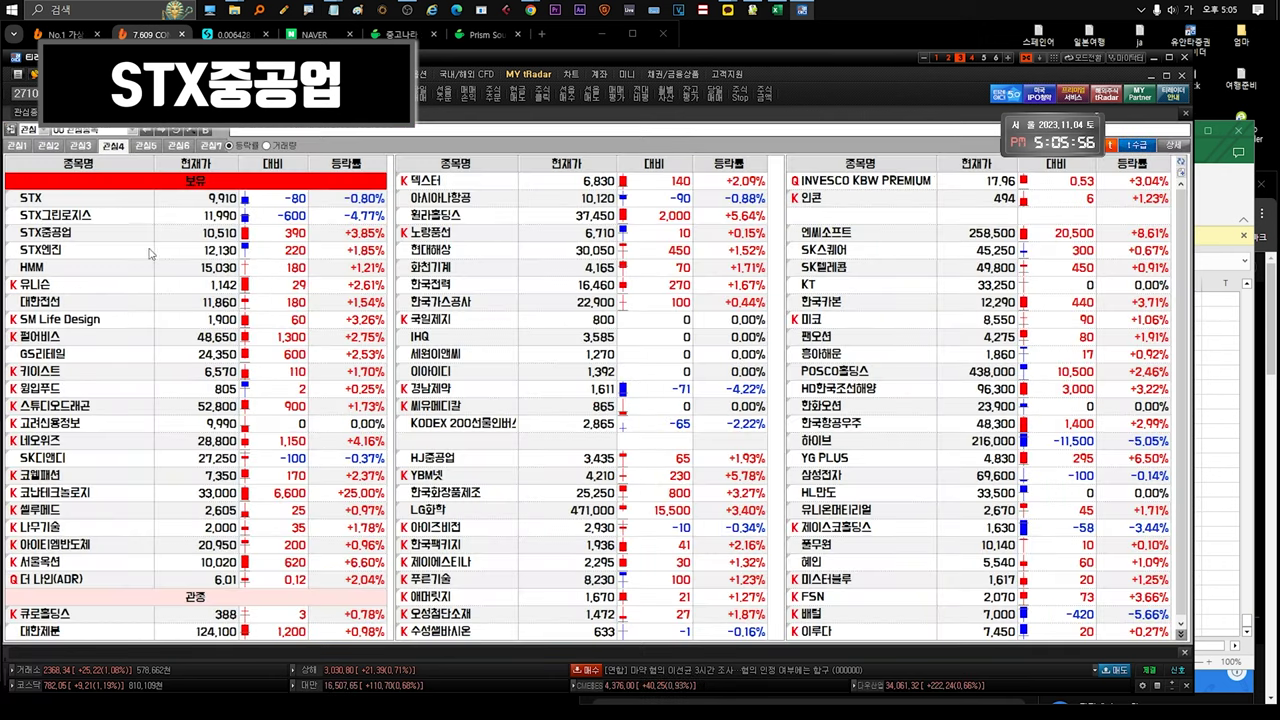
{"action": "left_click", "coordinate": [120, 237]}
{"action": "double_click", "coordinate": [120, 237]}
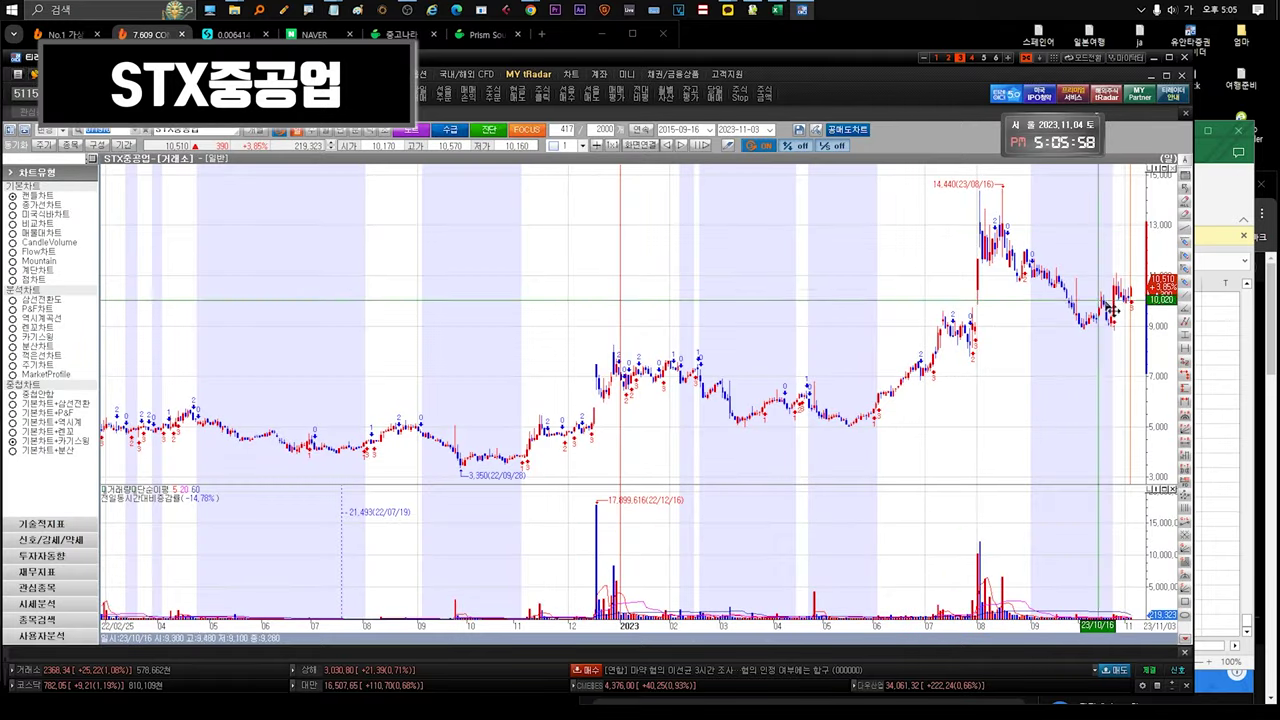